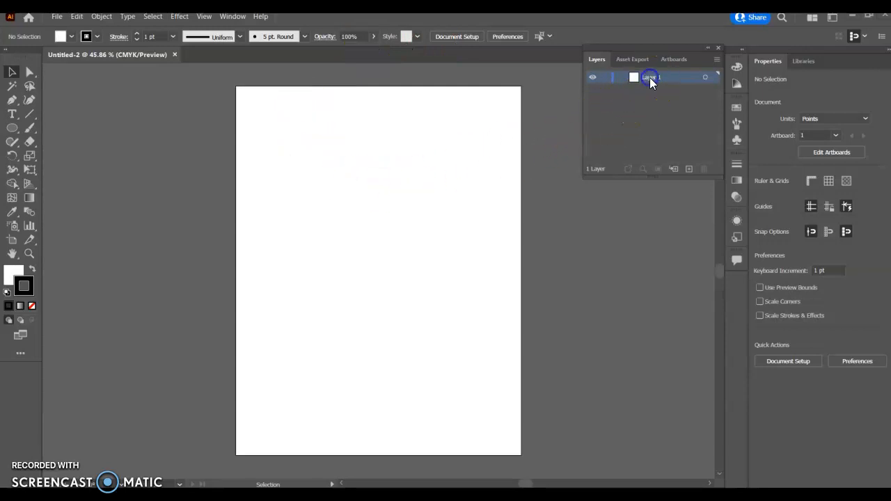
Step: Rename Layer 1 to "+CHip"
click(608, 59)
click(235, 19)
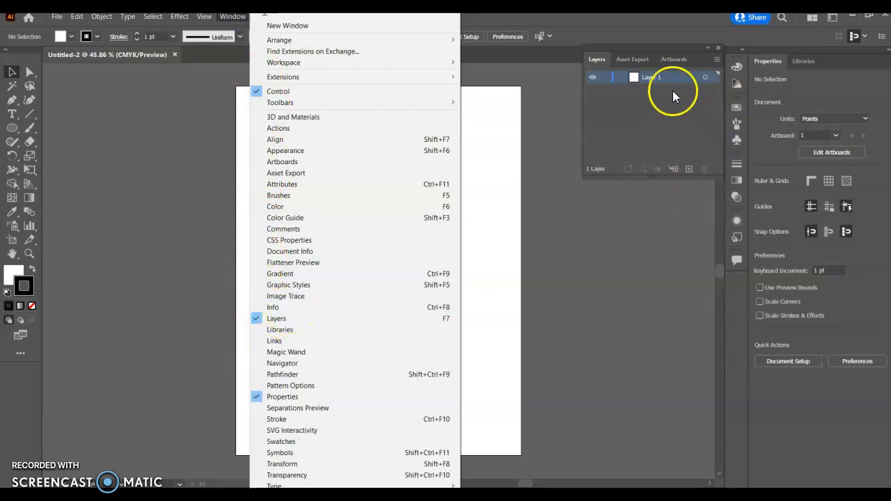
click(652, 78)
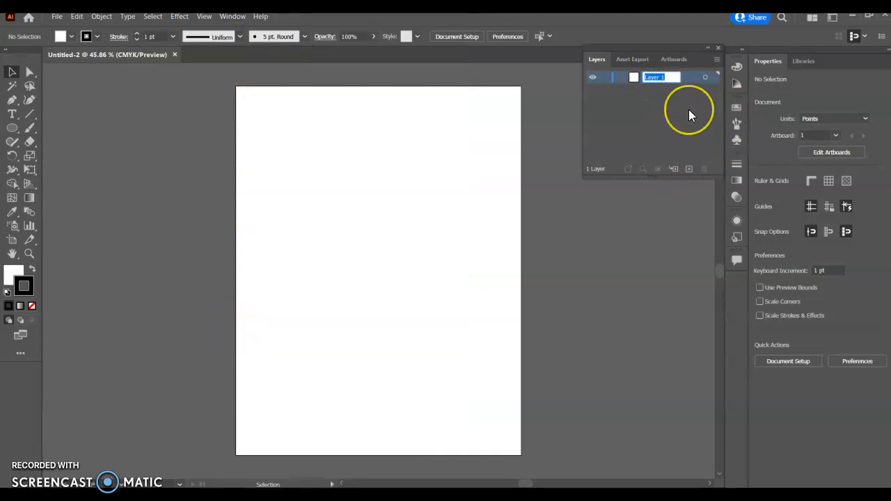
text(s)
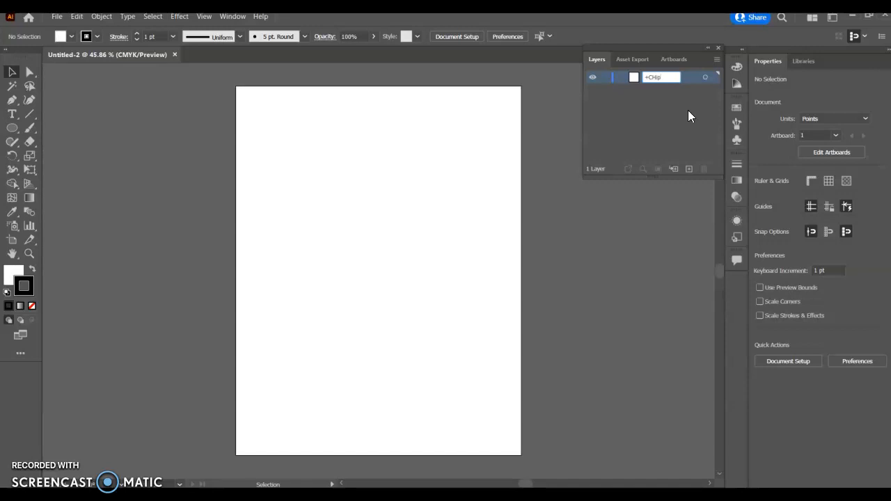
key(Return)
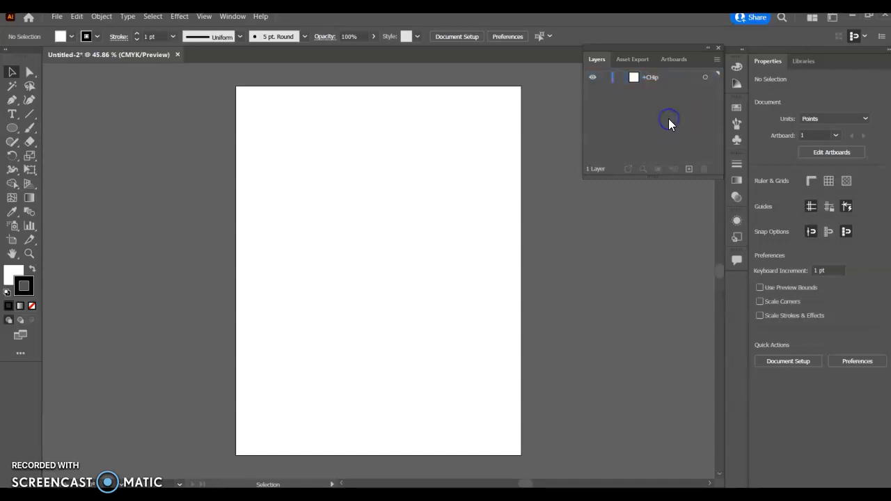
Step: Set the fill color to a medium green, hex 22990D
click(10, 273)
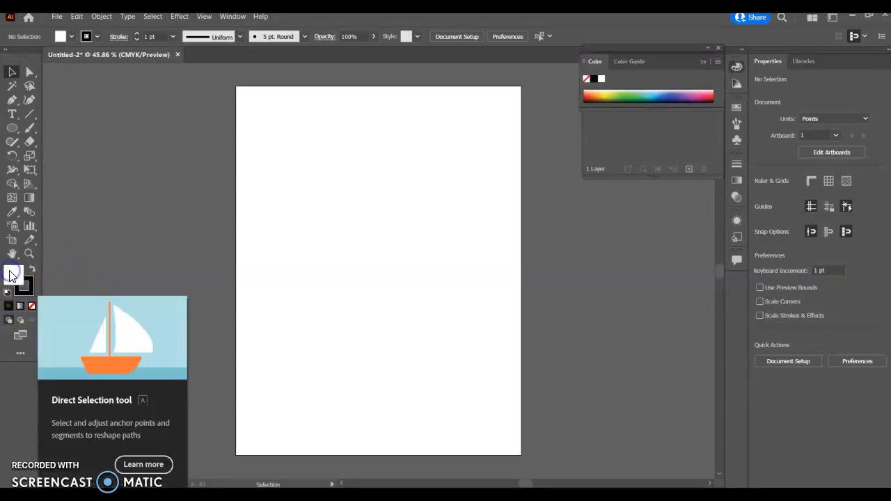
double_click(25, 288)
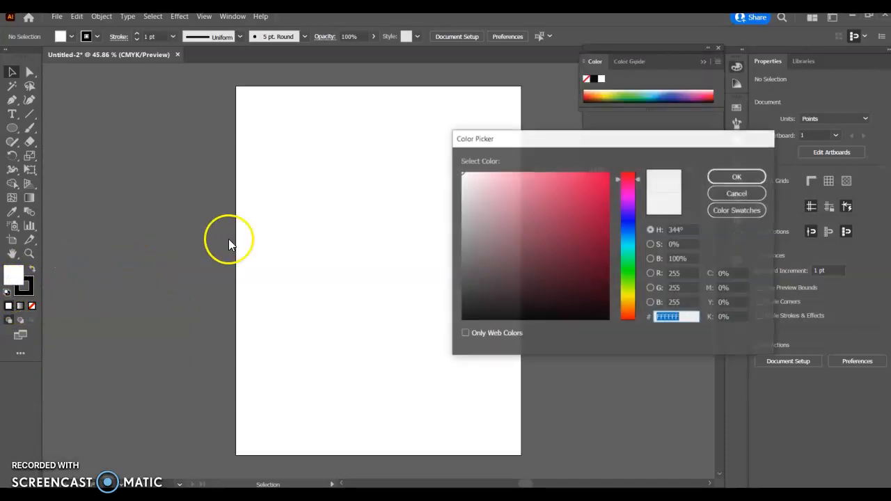
click(625, 274)
click(596, 230)
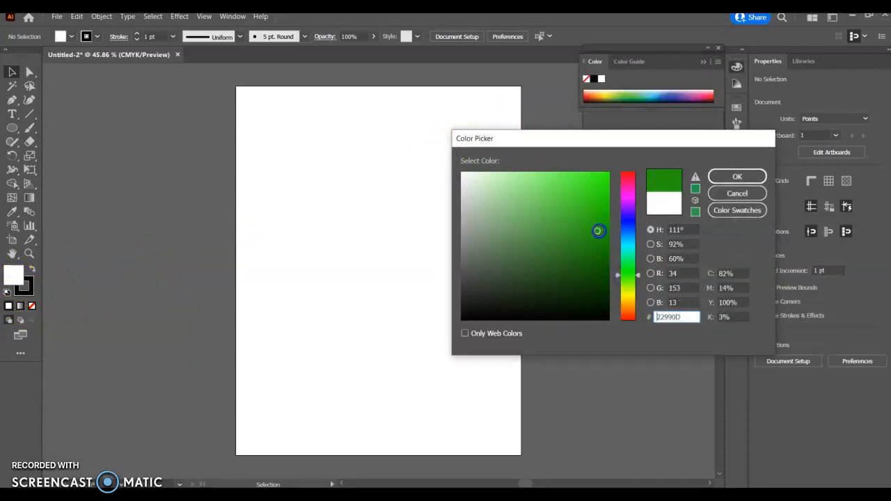
click(751, 170)
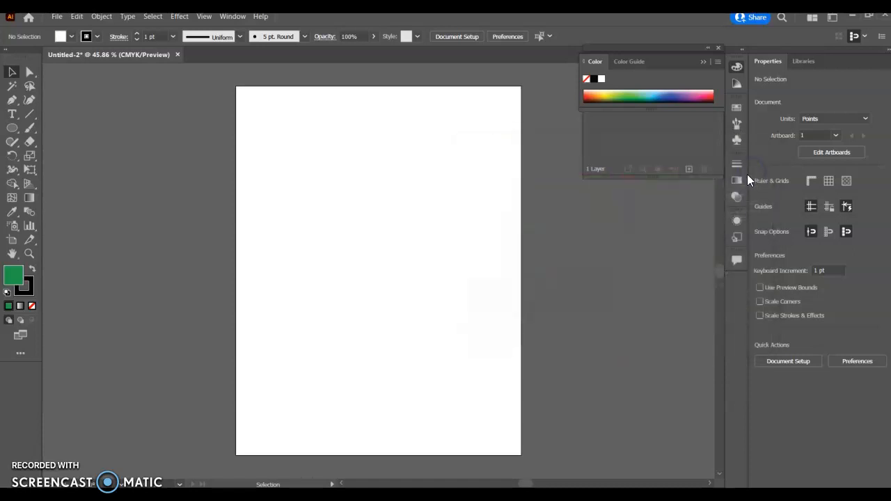
Step: Set the stroke to none and draw an ellipse about 454 by 364 pt across the upper part of the artboard
double_click(24, 288)
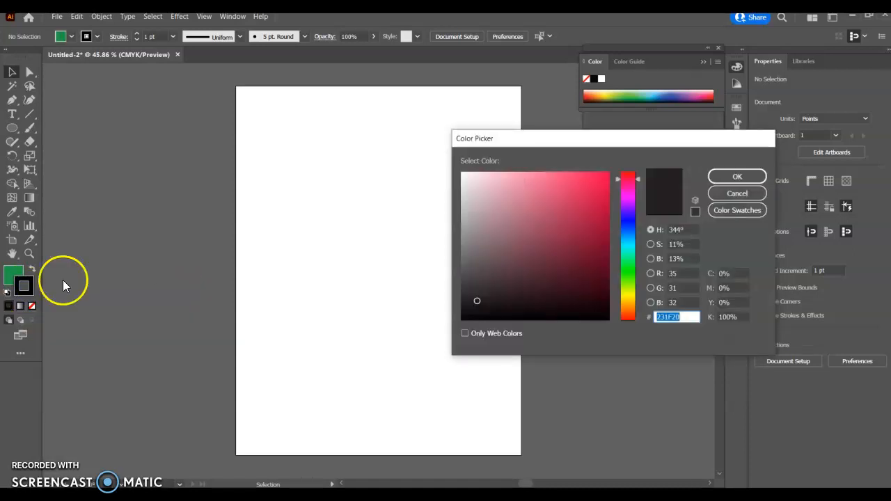
click(738, 194)
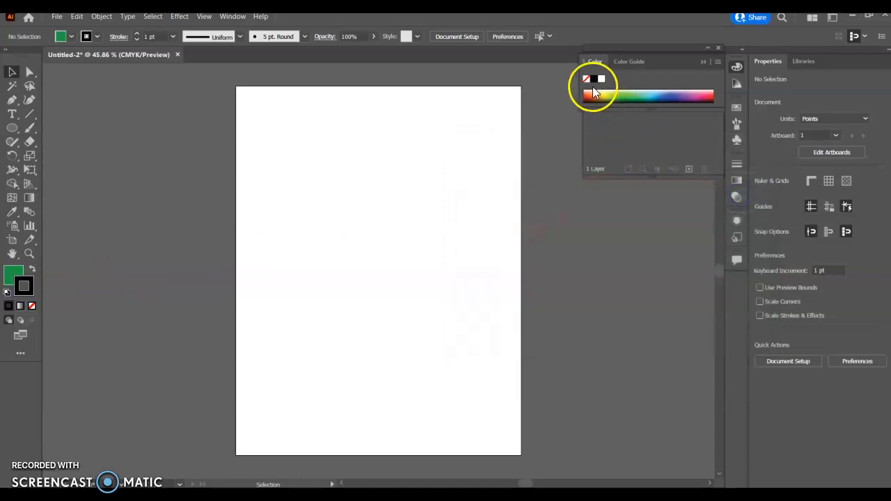
click(586, 80)
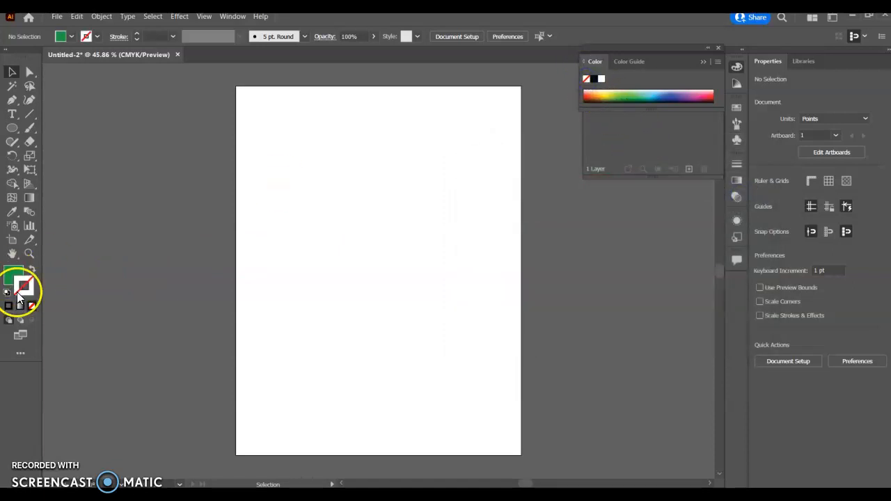
click(12, 128)
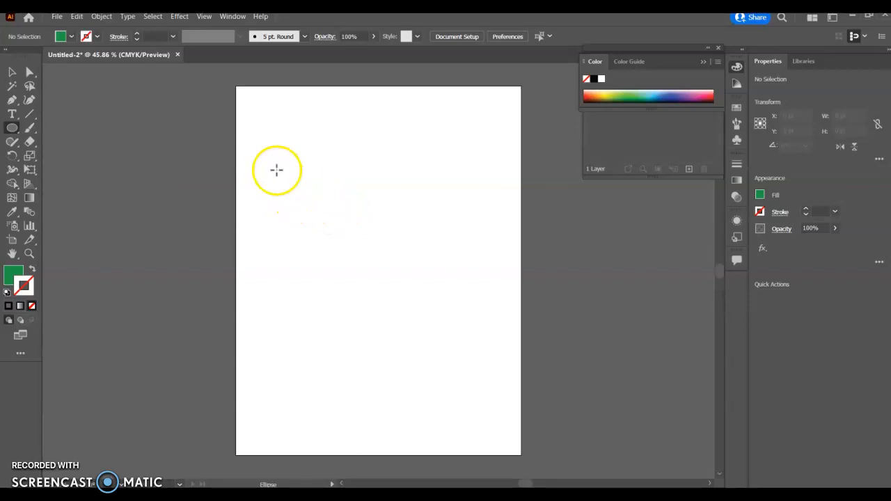
mouse_move(274, 163)
mouse_down()
mouse_move(330, 290)
mouse_move(472, 330)
mouse_move(488, 325)
mouse_move(494, 332)
mouse_move(485, 333)
mouse_up()
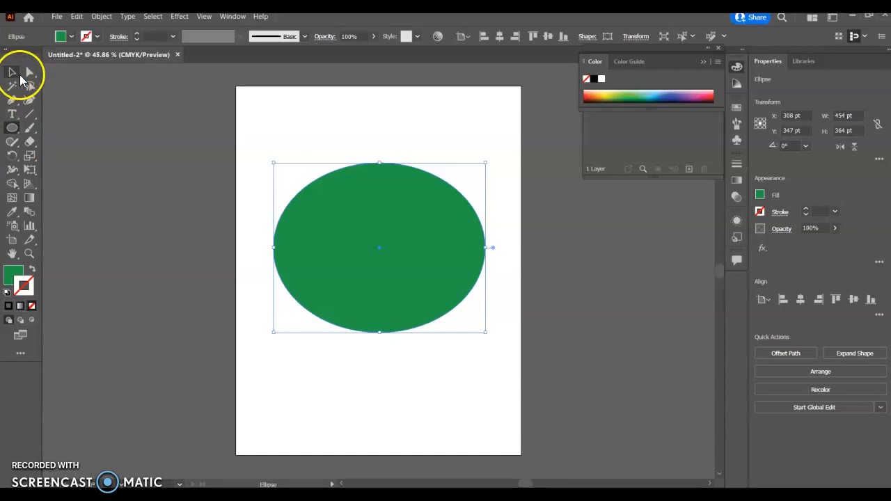
Step: Reshape the ellipse into an arched bean by lowering its top anchor slightly, raising its bottom anchor to mid-height and adjusting the left end's curve handle
click(29, 73)
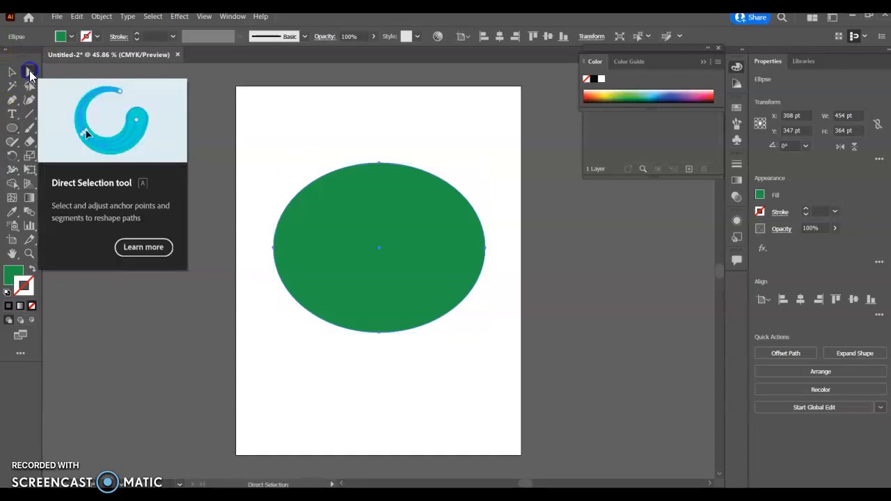
click(380, 165)
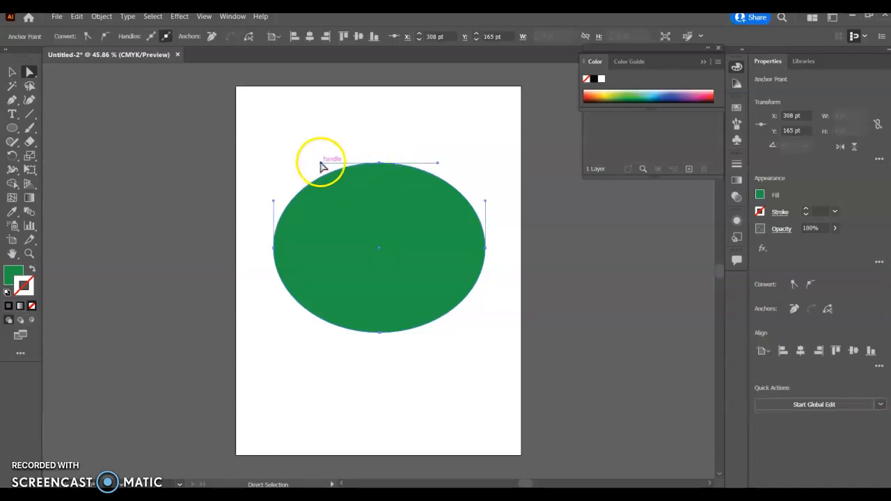
mouse_move(321, 166)
mouse_down()
mouse_move(324, 181)
mouse_move(320, 167)
mouse_up()
mouse_move(379, 166)
mouse_down()
mouse_move(365, 216)
mouse_move(380, 215)
mouse_move(389, 182)
mouse_move(371, 181)
mouse_up()
mouse_move(308, 312)
mouse_down()
mouse_move(318, 298)
mouse_move(300, 307)
mouse_move(311, 308)
mouse_up()
drag(379, 334, 376, 251)
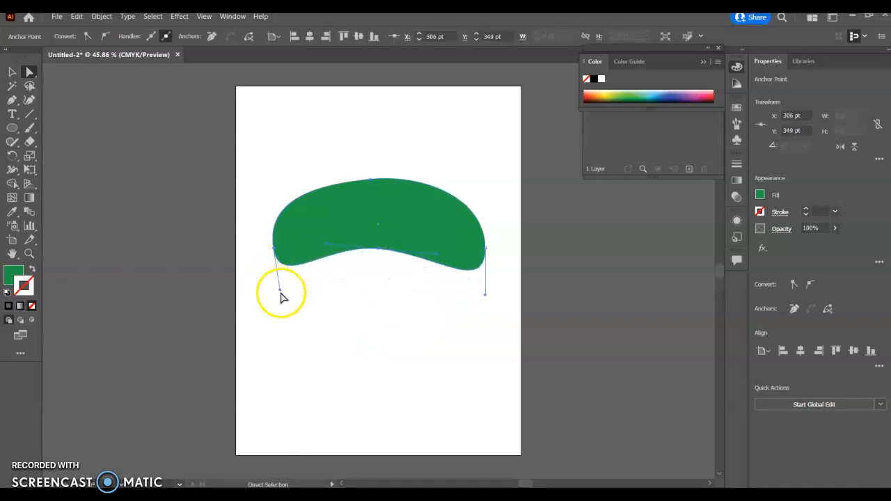
click(274, 293)
click(283, 266)
mouse_move(280, 292)
mouse_down()
mouse_move(271, 292)
mouse_move(297, 283)
mouse_move(269, 294)
mouse_up()
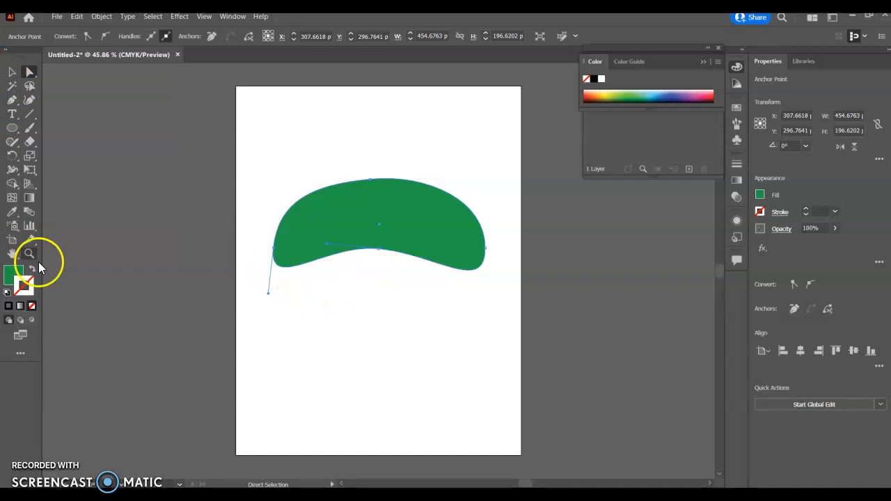
click(11, 129)
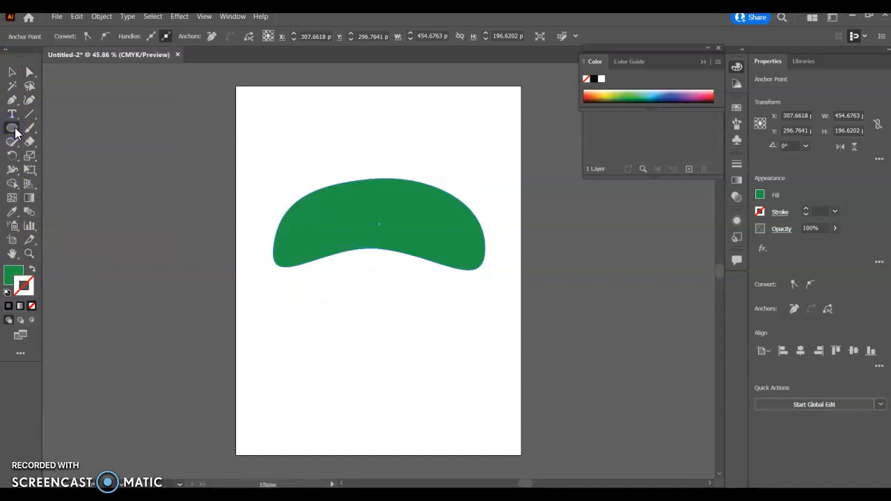
double_click(13, 277)
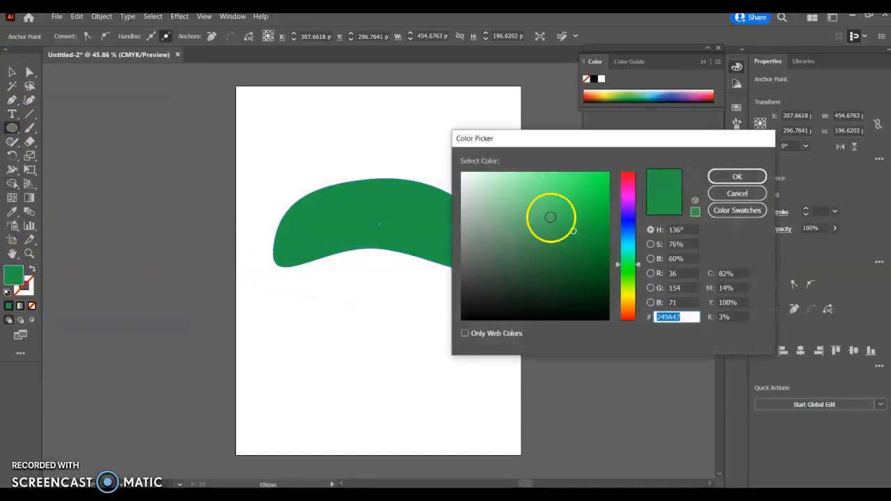
click(633, 174)
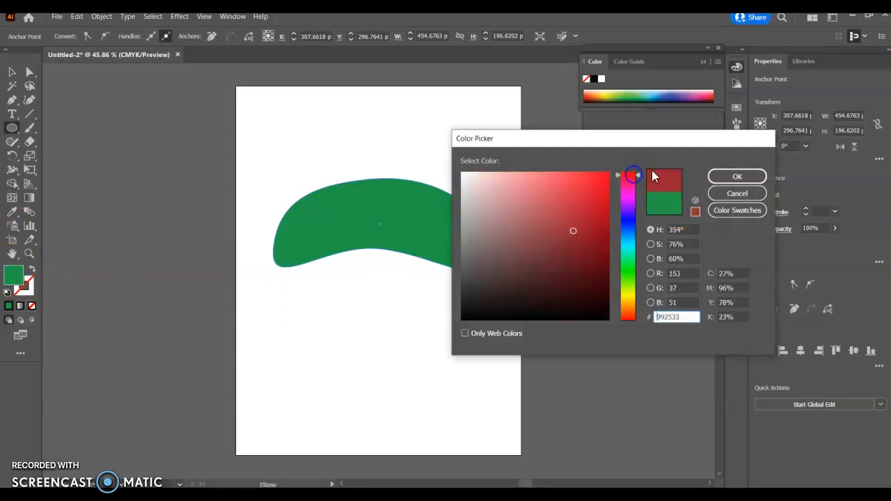
click(632, 310)
click(633, 316)
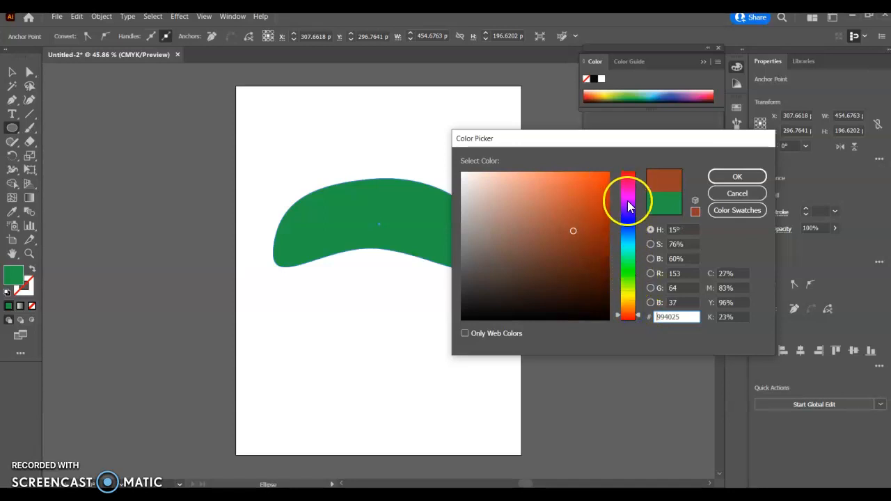
click(630, 174)
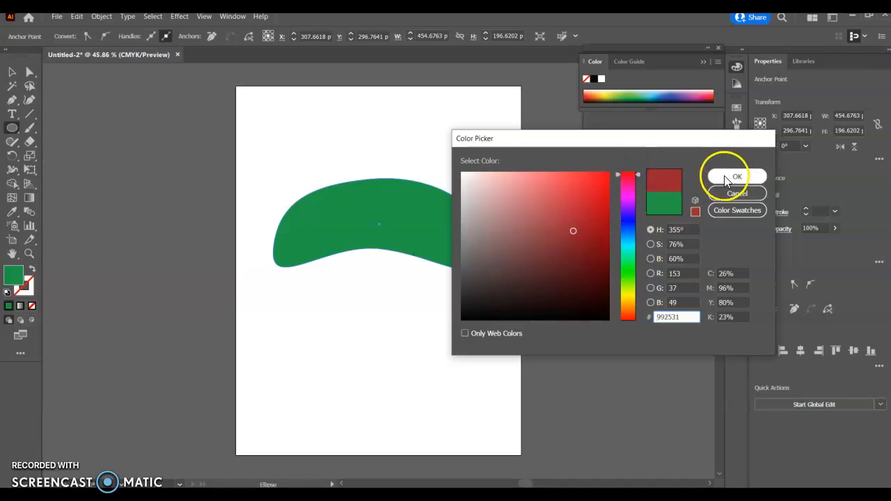
click(629, 225)
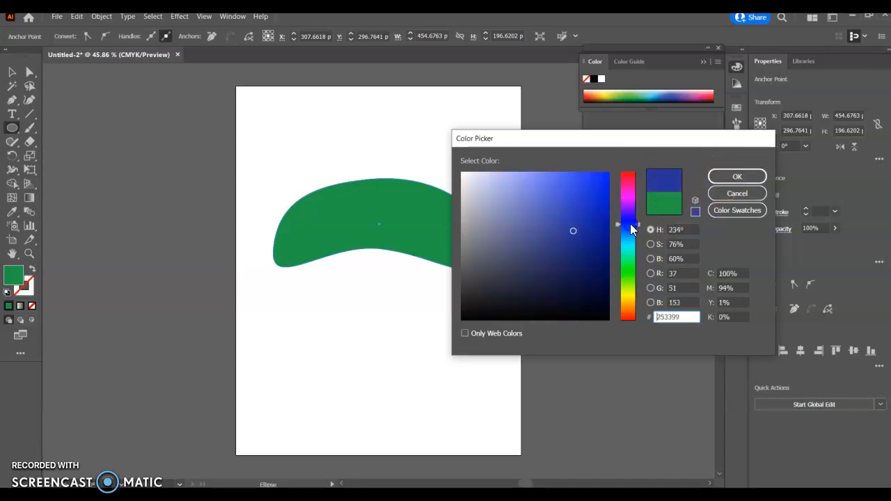
click(719, 179)
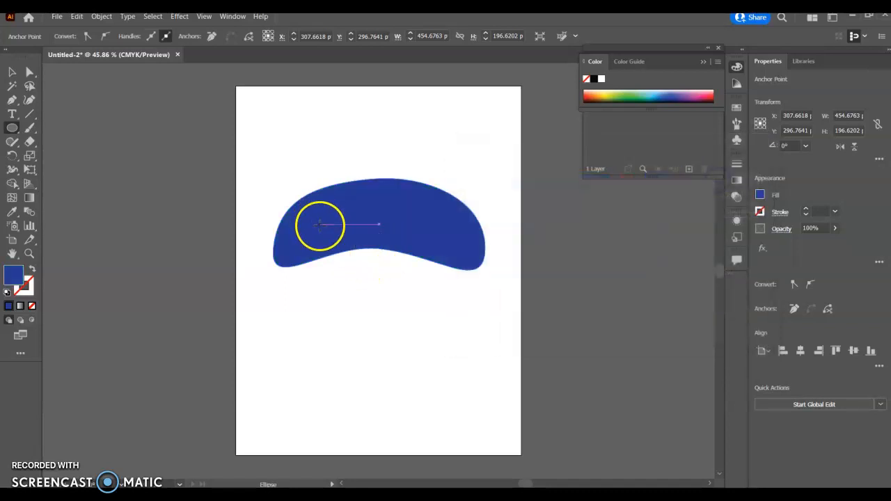
key(ctrl+z)
Step: Deselect the green shape and set the fill color for new ellipses to dark blue
click(11, 75)
click(138, 137)
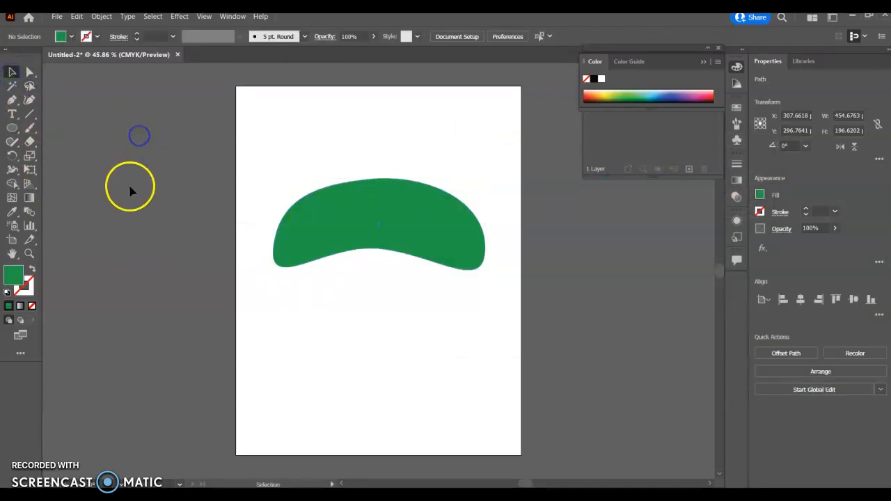
click(12, 131)
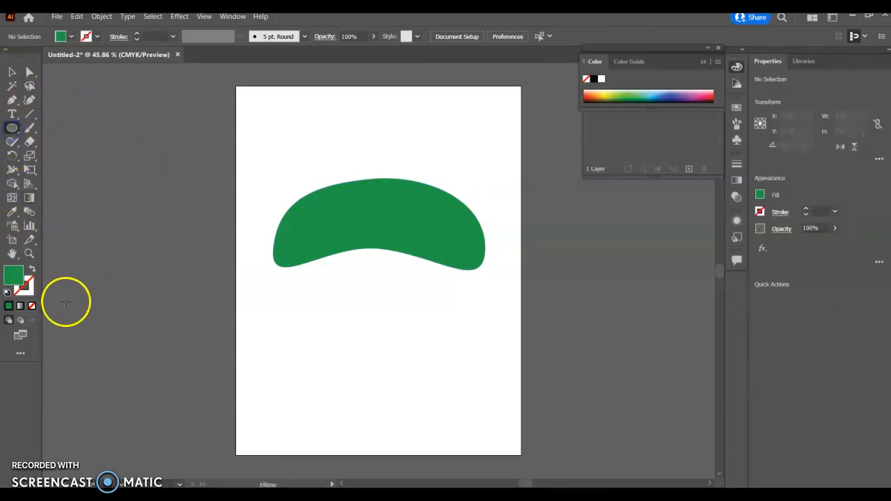
double_click(19, 281)
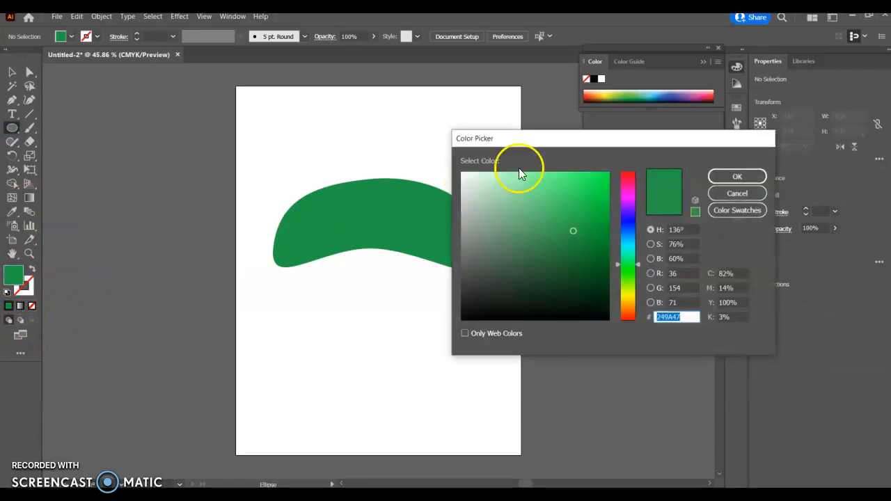
click(625, 224)
click(738, 176)
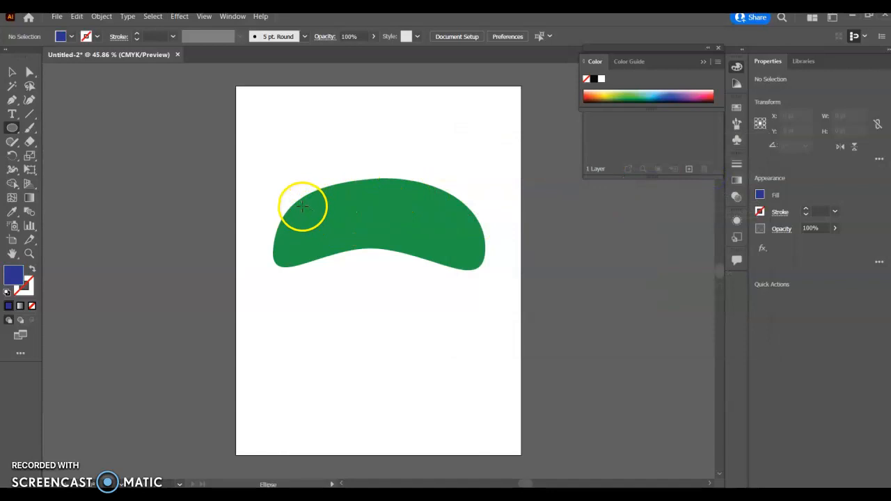
Step: Draw blue ellipses on the green shape: three small ones at each end and one about 100 by 108 pt in the middle
drag(305, 210, 332, 249)
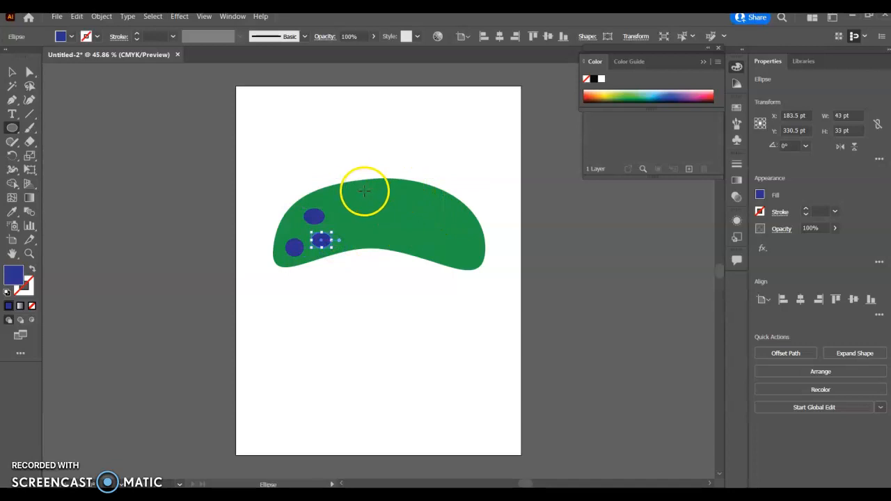
drag(356, 190, 403, 242)
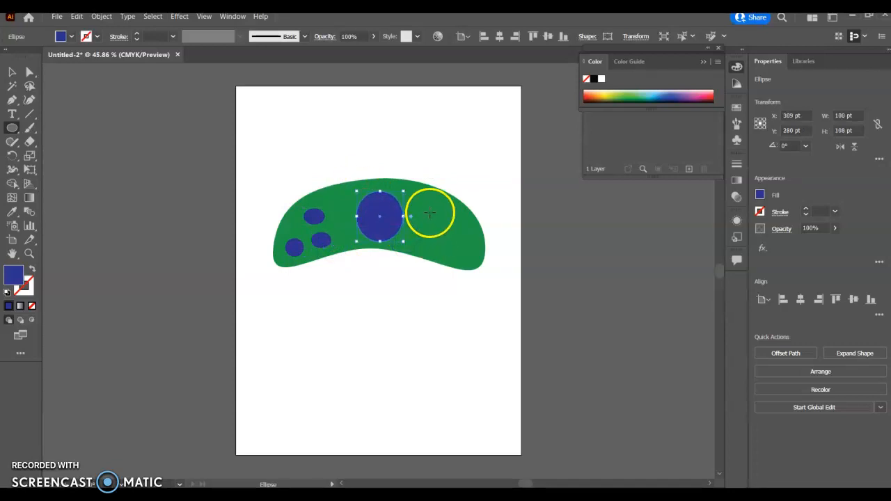
drag(424, 206, 444, 228)
drag(424, 241, 474, 247)
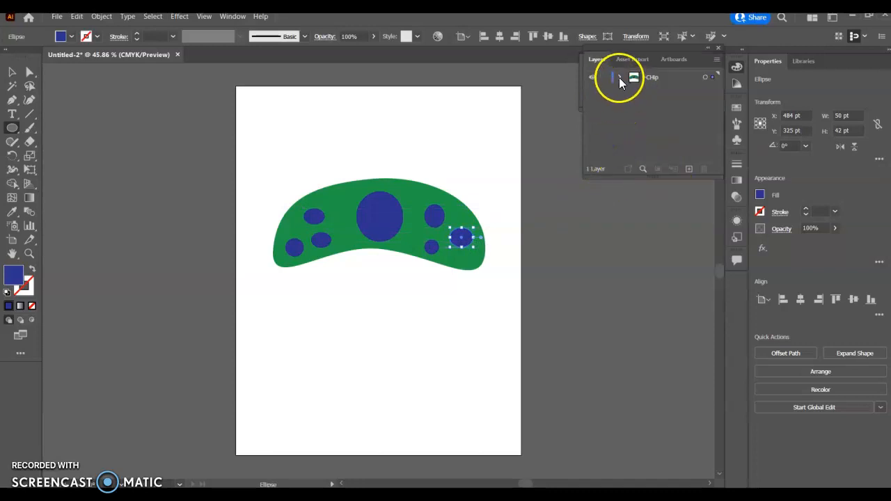
Step: Expand the +CHip layer to show its individual objects and select the green shape together with all the blue ellipses
click(619, 79)
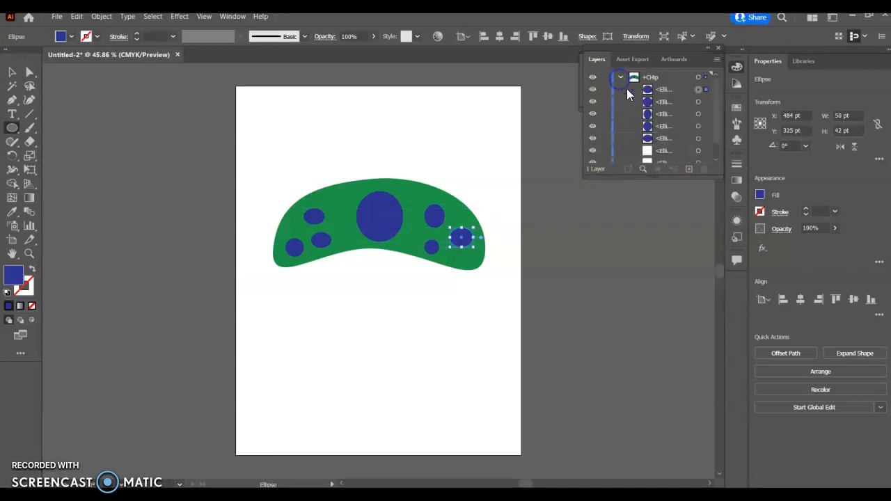
scroll(665, 121, down, 2)
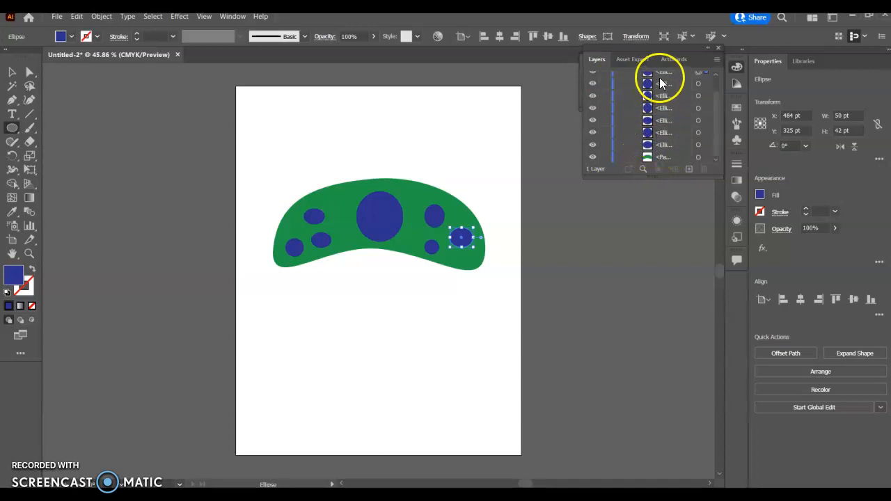
scroll(664, 153, up, 2)
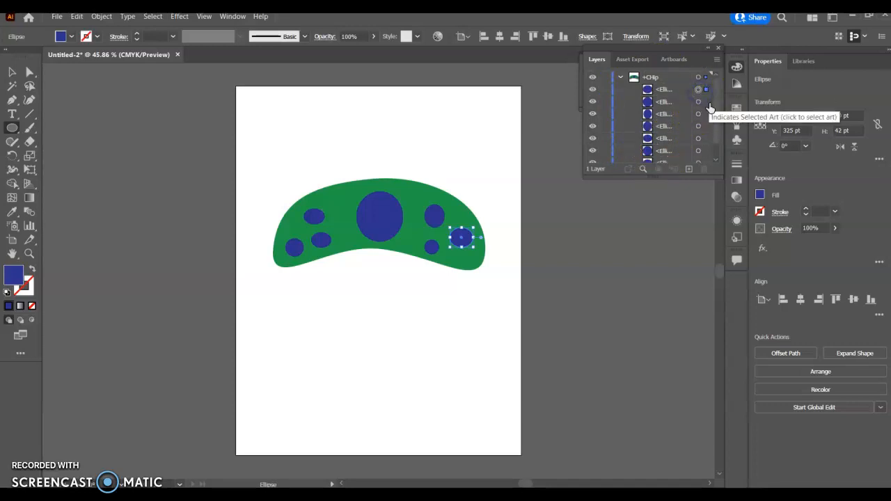
scroll(701, 140, down, 1)
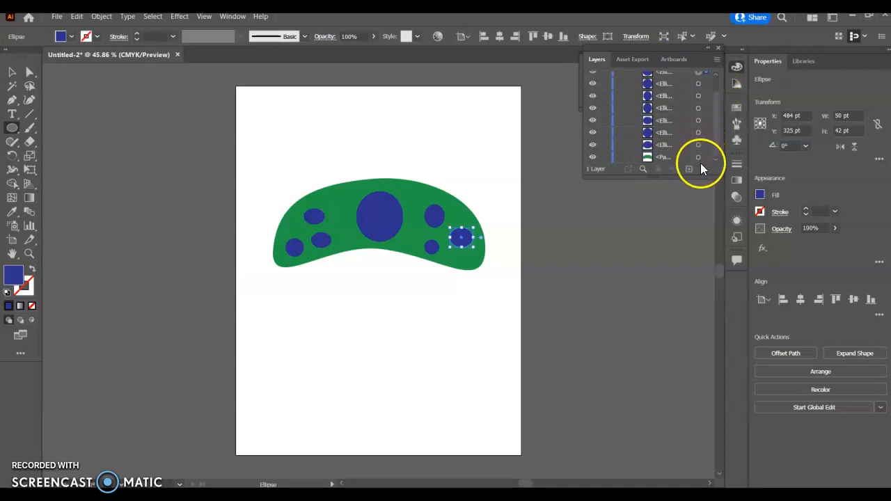
key(ctrl+a)
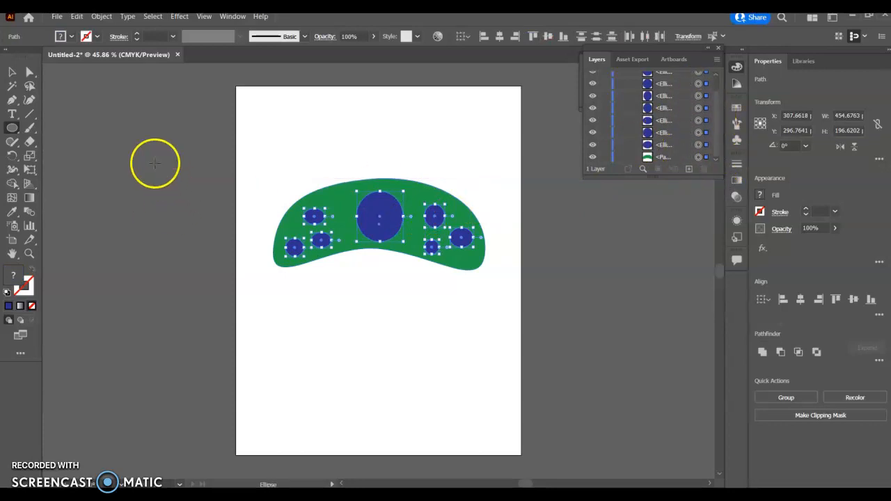
click(12, 73)
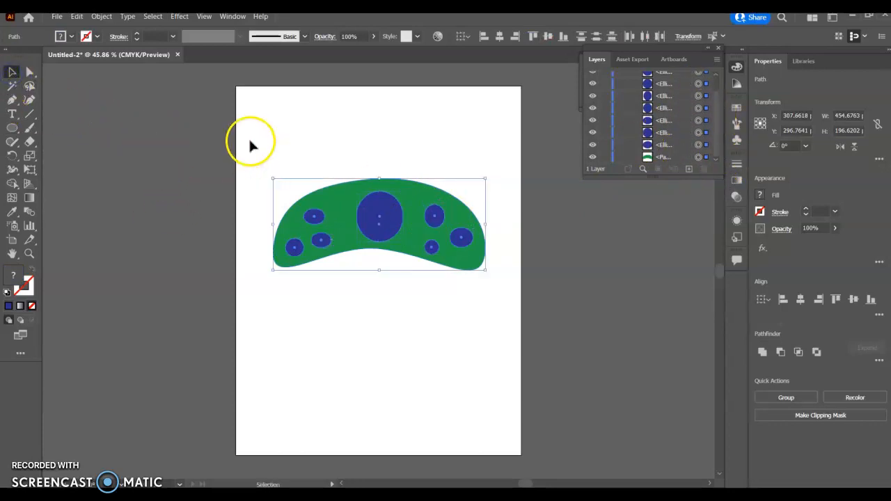
drag(245, 149, 495, 305)
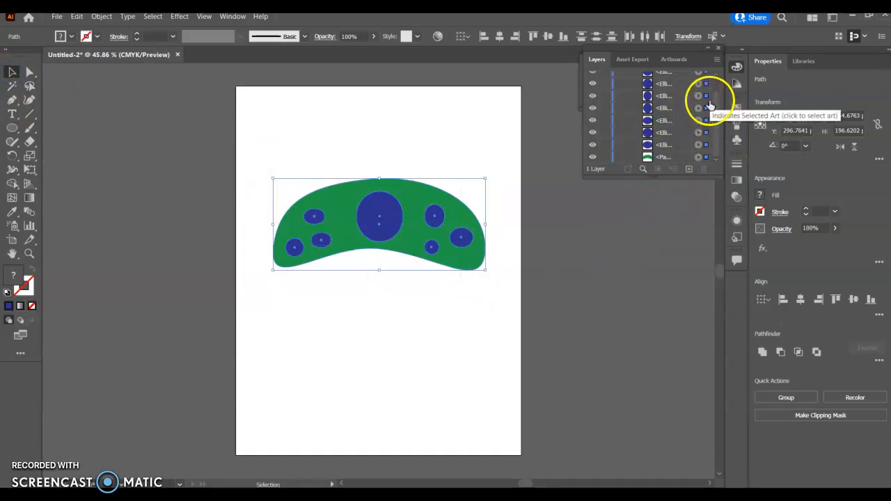
Step: Enlarge the layer list to show every object and group the selected green shape and blue ellipses
key(ctrl+7)
drag(677, 175, 712, 316)
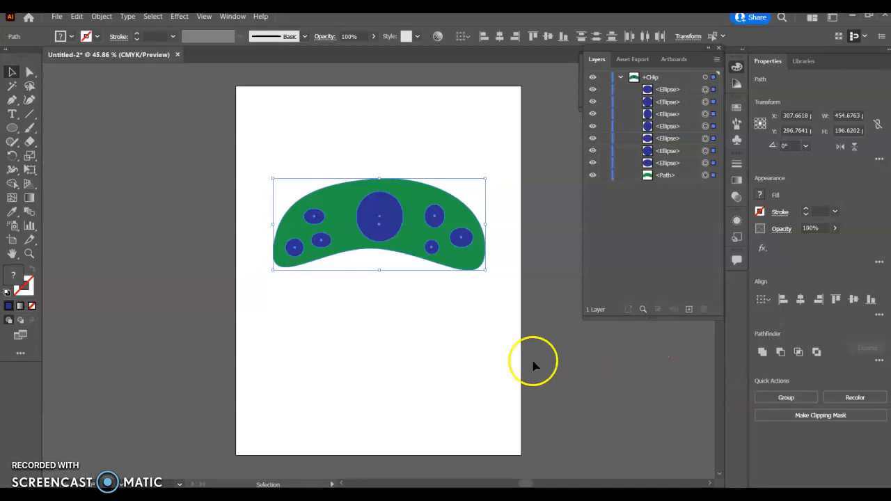
right_click(411, 244)
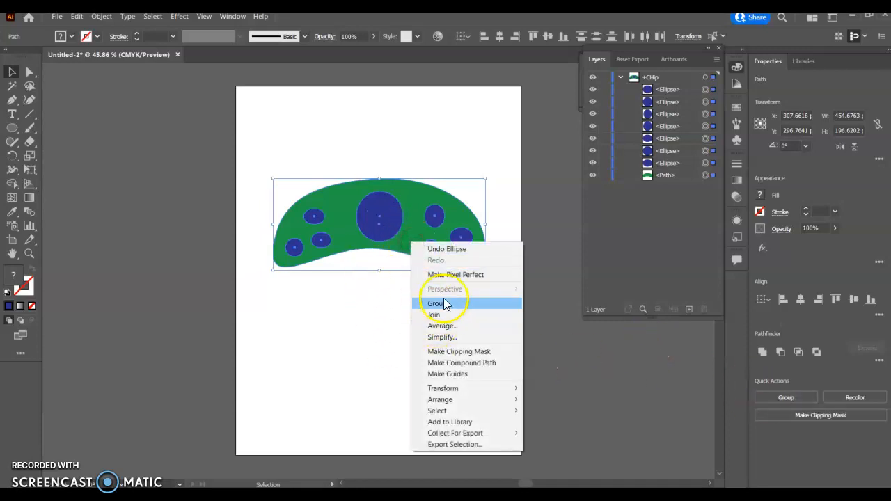
click(803, 394)
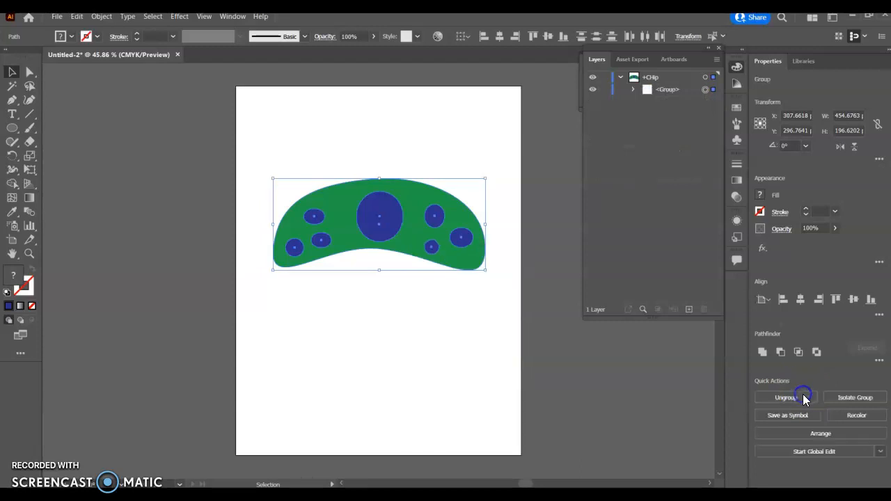
Step: Rename the new group in the +CHip layer as Face and deselect the artwork
click(631, 89)
click(631, 89)
double_click(666, 91)
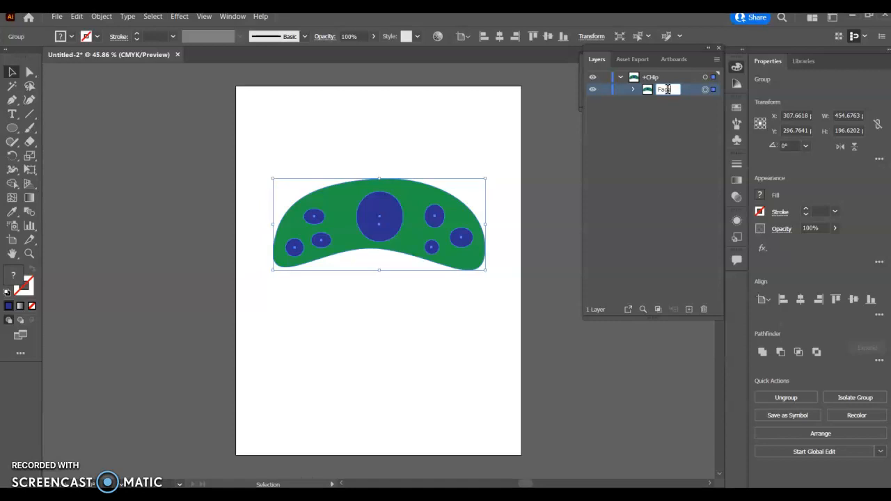
click(626, 159)
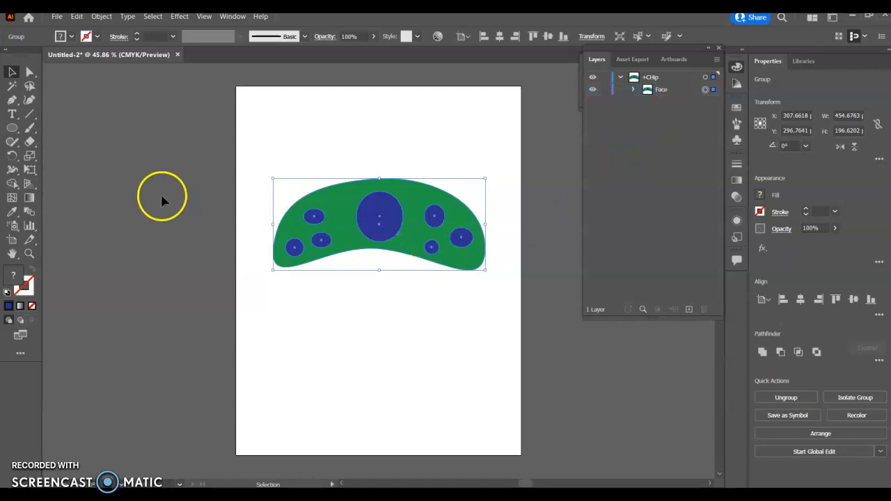
click(304, 327)
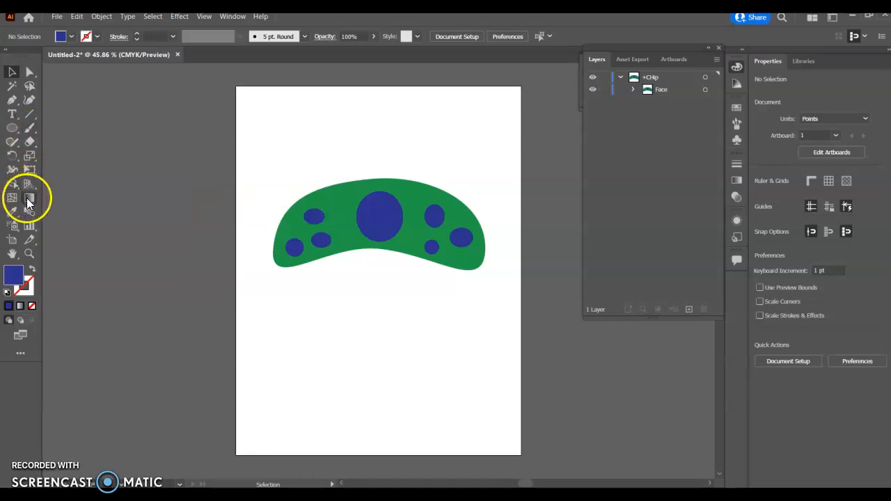
Step: Draw a vertical rounded rectangle about 31 by 158 pt below the left part of the green shape
click(12, 130)
drag(12, 134, 74, 141)
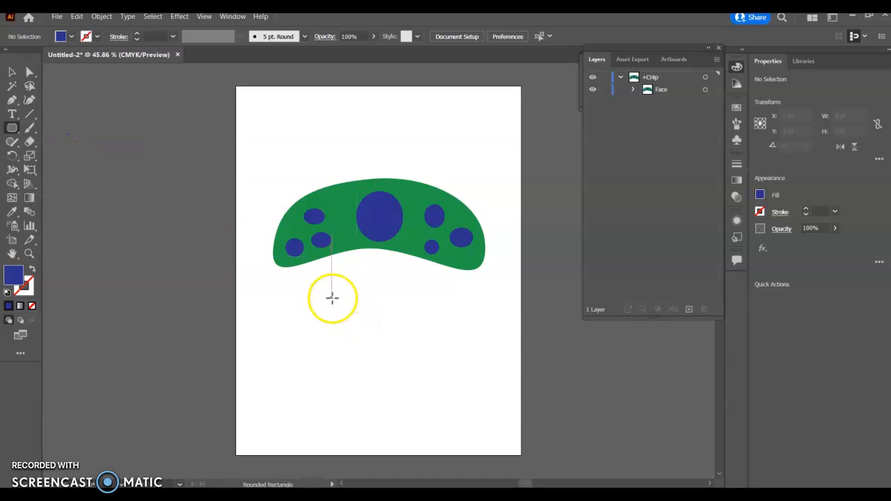
drag(306, 289, 319, 361)
Step: Set the rounded rectangle's fill to light yellow-green, DBFC81
click(14, 279)
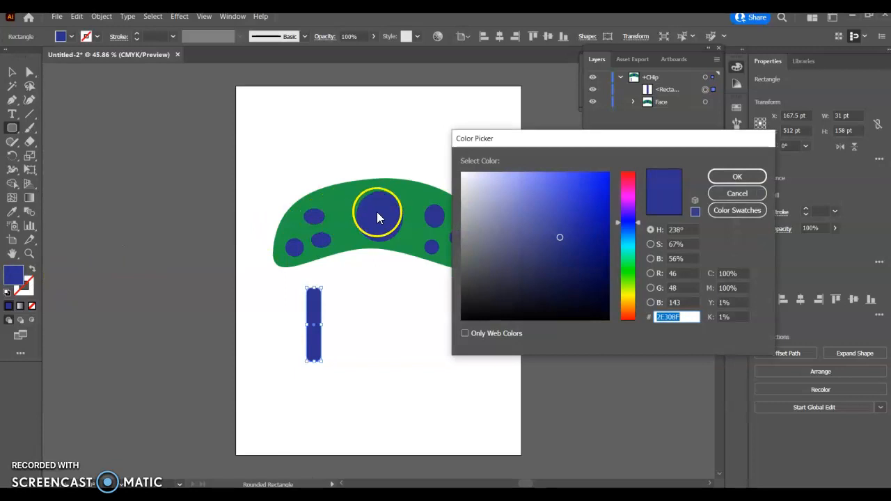
click(631, 288)
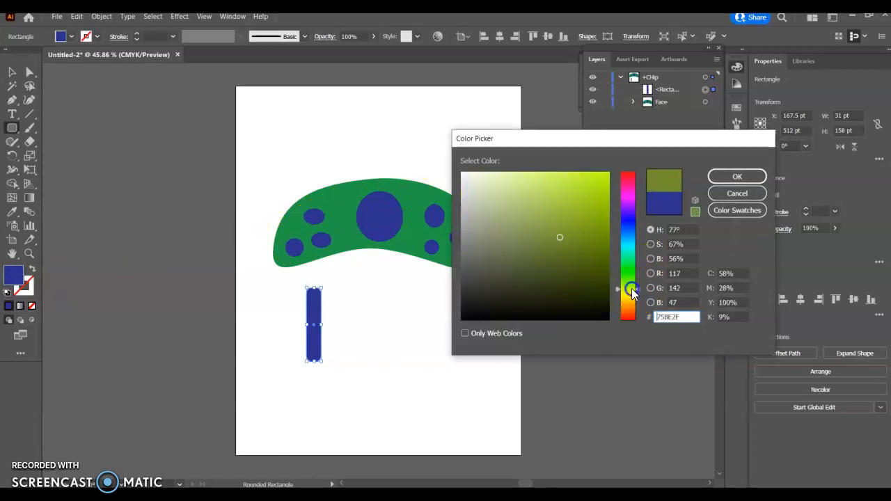
click(532, 172)
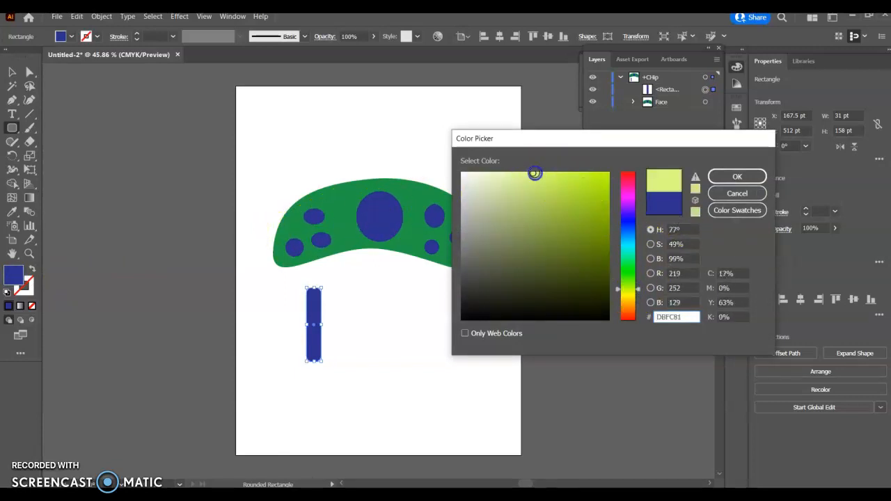
click(719, 176)
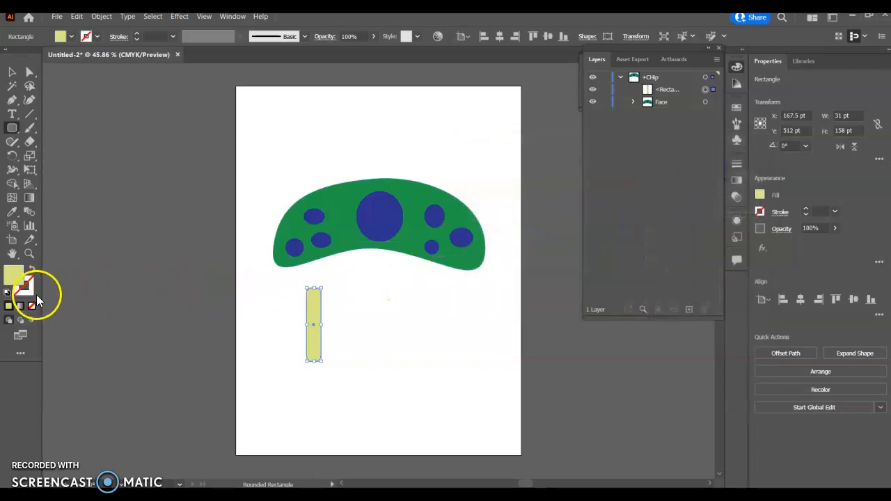
Step: Shift the rounded rectangle slightly to the left and pull its upper-left anchor point outward to widen its top
click(28, 75)
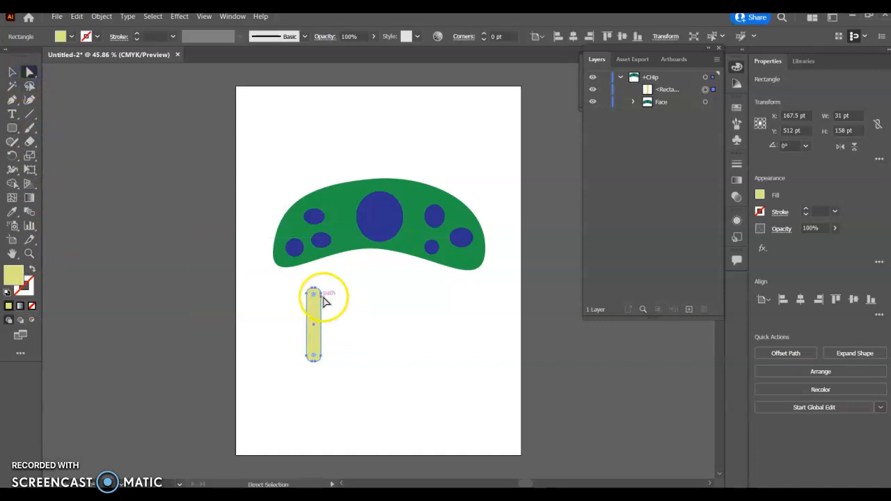
drag(321, 295, 318, 295)
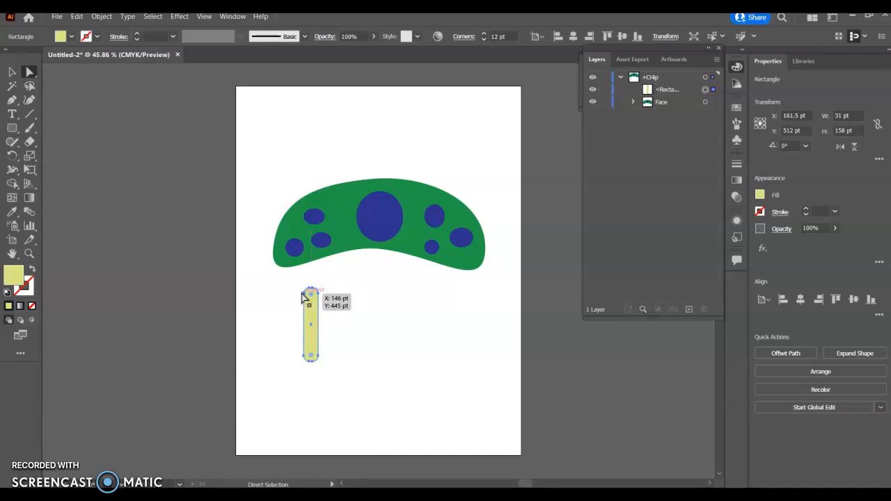
click(304, 298)
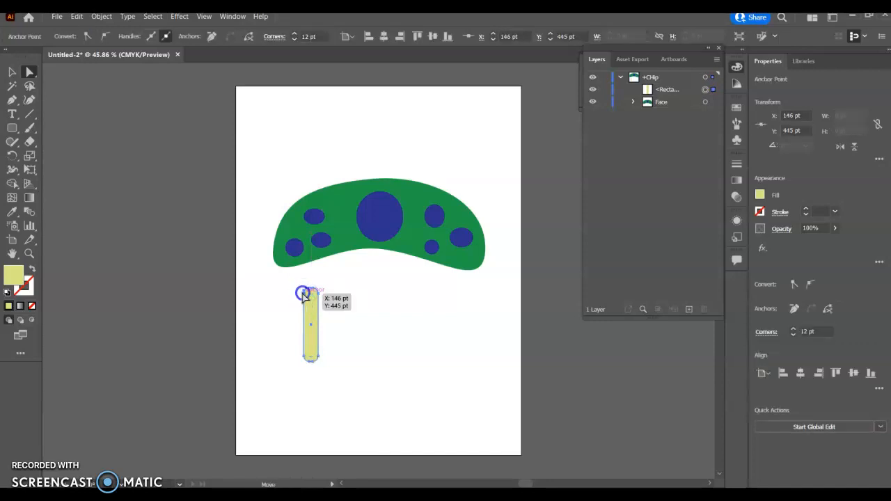
drag(307, 297, 293, 326)
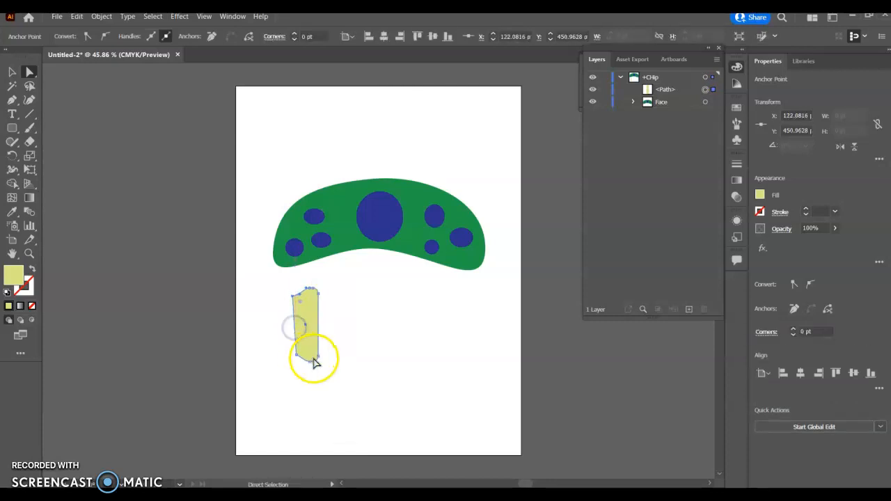
drag(318, 357, 313, 355)
click(320, 325)
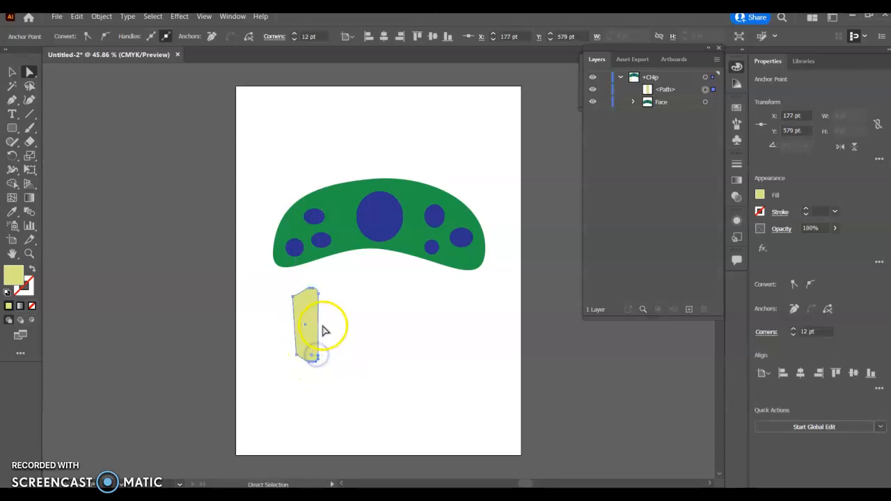
drag(317, 323, 315, 328)
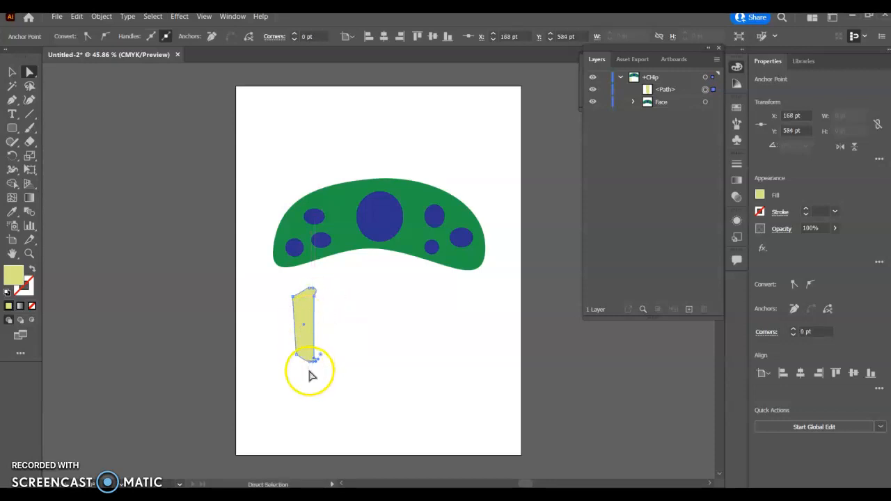
click(316, 361)
drag(316, 362, 311, 359)
mouse_move(313, 320)
mouse_down()
mouse_move(334, 318)
mouse_move(319, 312)
mouse_up()
key(ctrl+z)
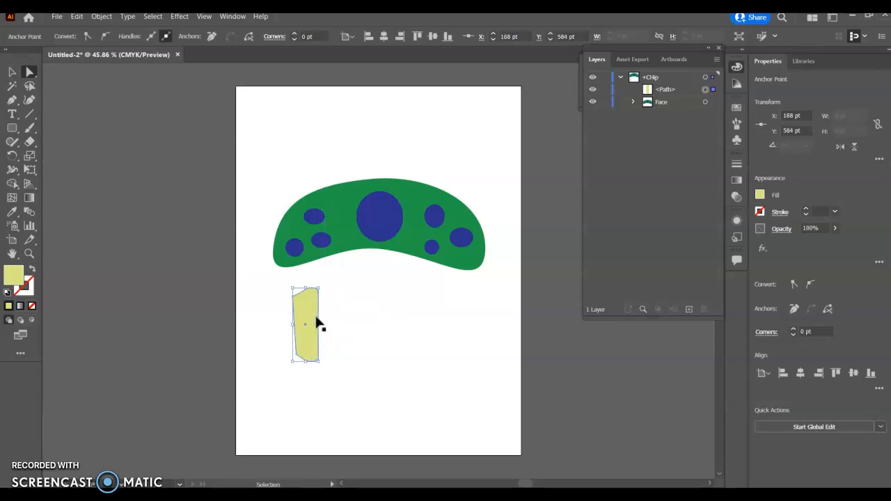
key(ctrl+z)
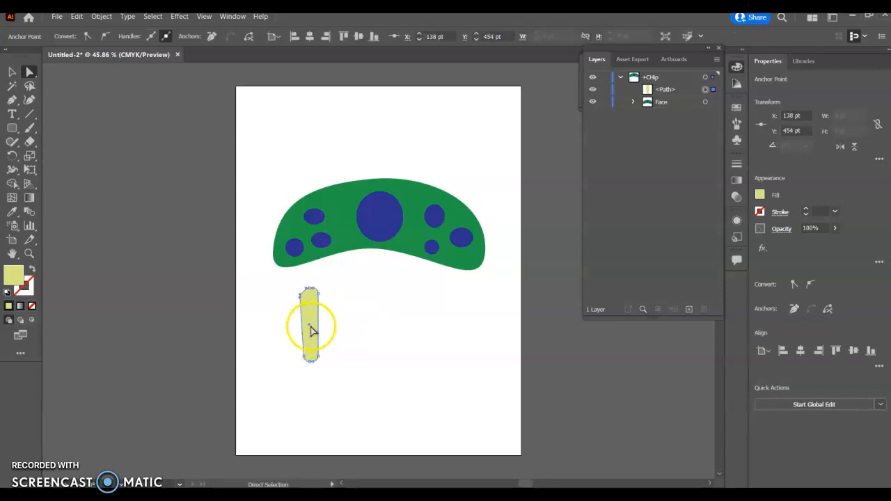
Step: Move the yellow-green shape's lower-left anchor point slightly inward to taper its bottom end, and deselect the shape
mouse_move(305, 359)
mouse_down()
mouse_move(297, 367)
mouse_move(308, 354)
mouse_up()
click(311, 364)
click(341, 363)
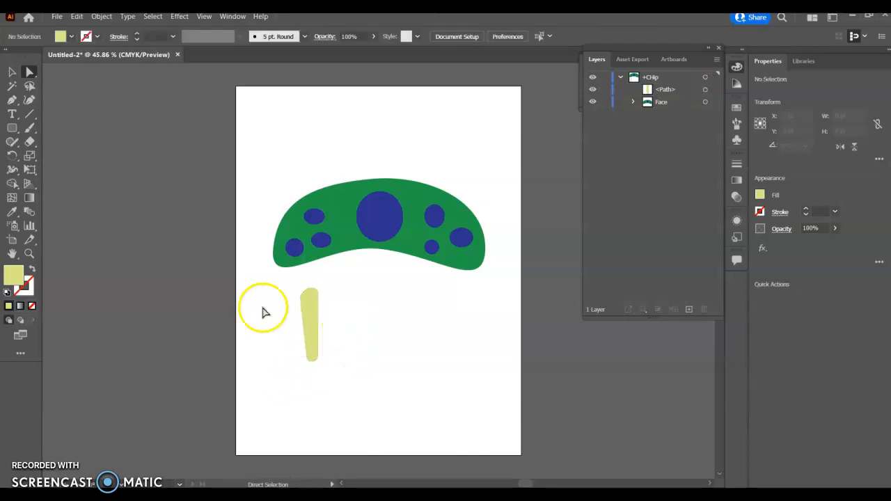
double_click(11, 275)
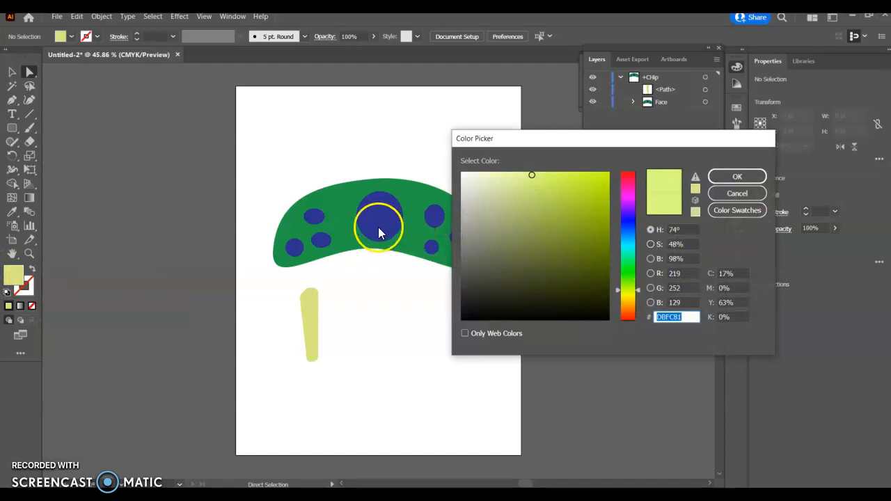
click(13, 213)
click(13, 213)
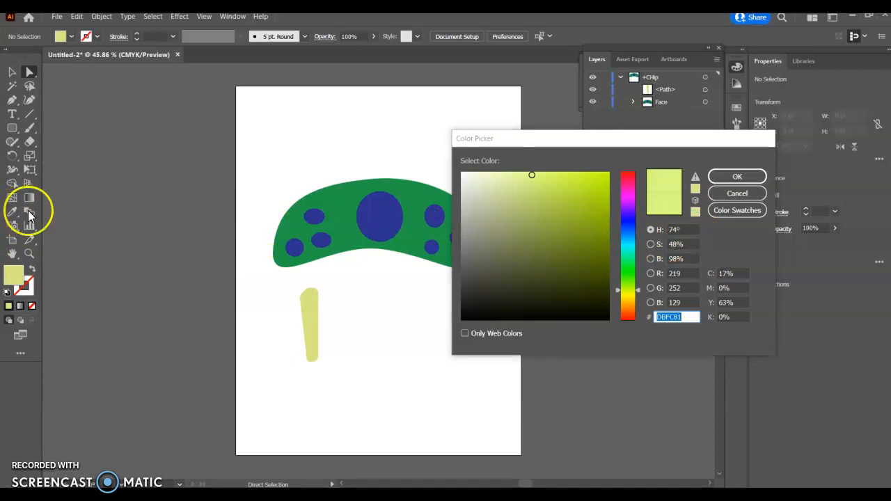
click(737, 192)
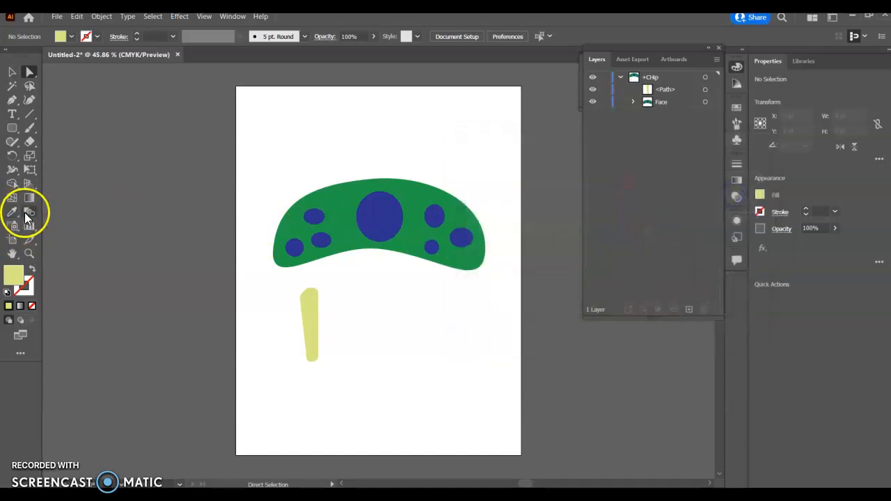
Step: Sample the dark blue of the large middle ellipse with the Eyedropper as the new fill color
click(13, 213)
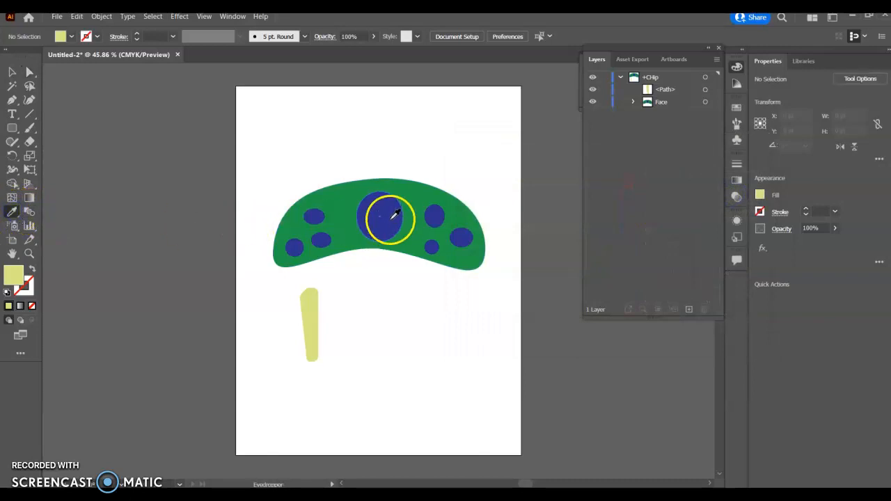
click(394, 215)
click(74, 219)
Step: Draw a small dark blue ellipse overlapping the upper-left end of the yellow-green shape
click(14, 155)
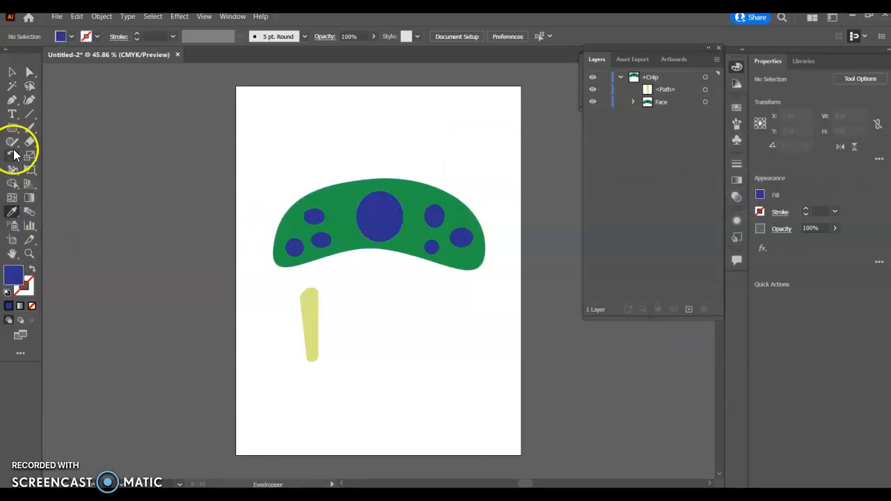
click(14, 130)
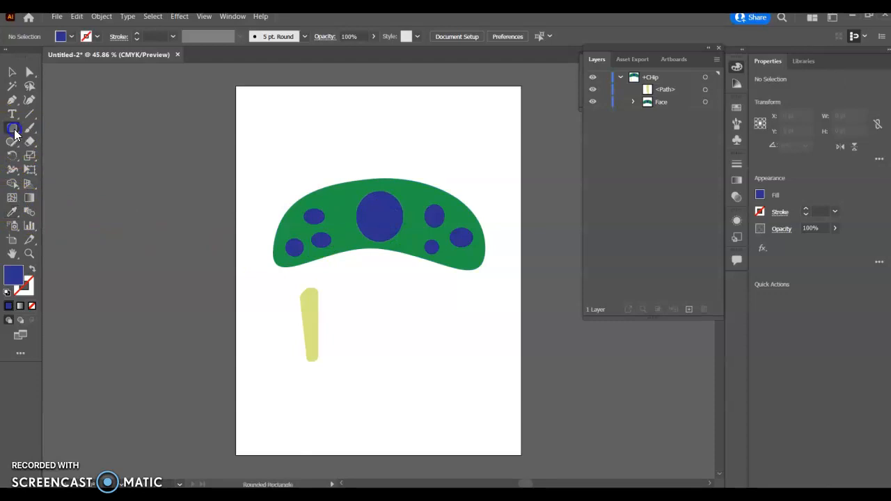
click(14, 132)
click(52, 158)
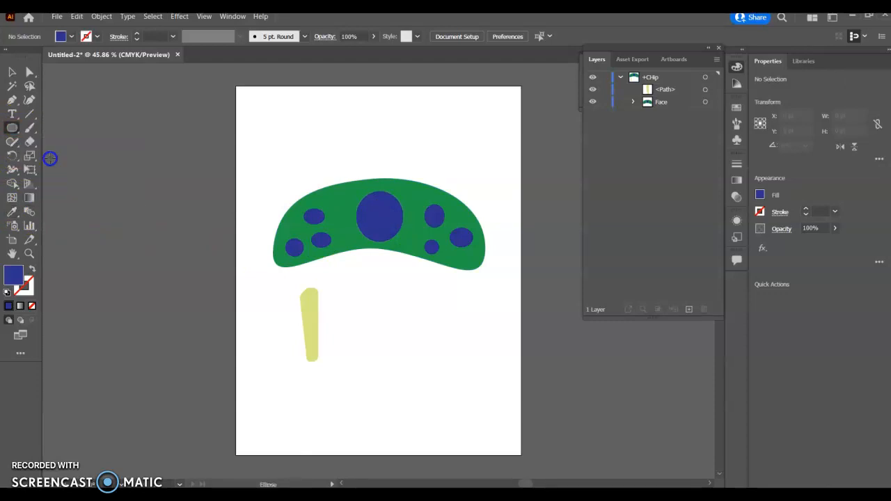
drag(286, 278, 311, 300)
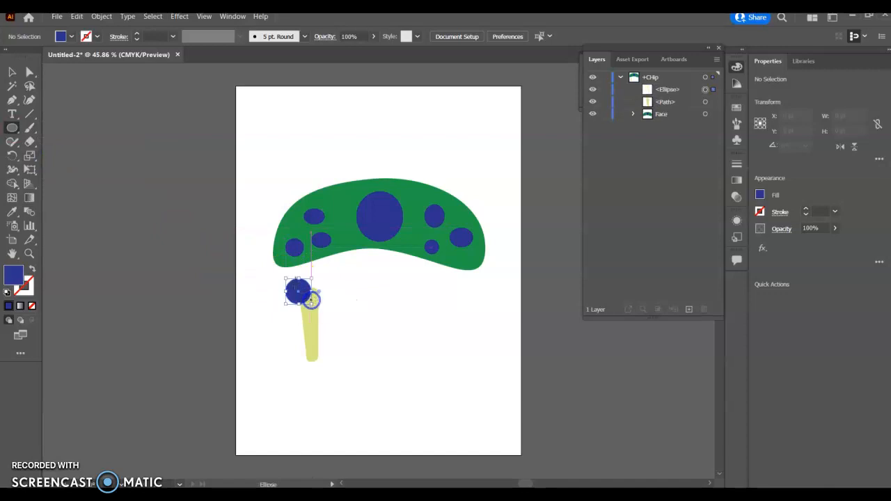
Step: Move the small dark blue circle onto the top end of the yellow-green tapered piece and deselect it
click(12, 73)
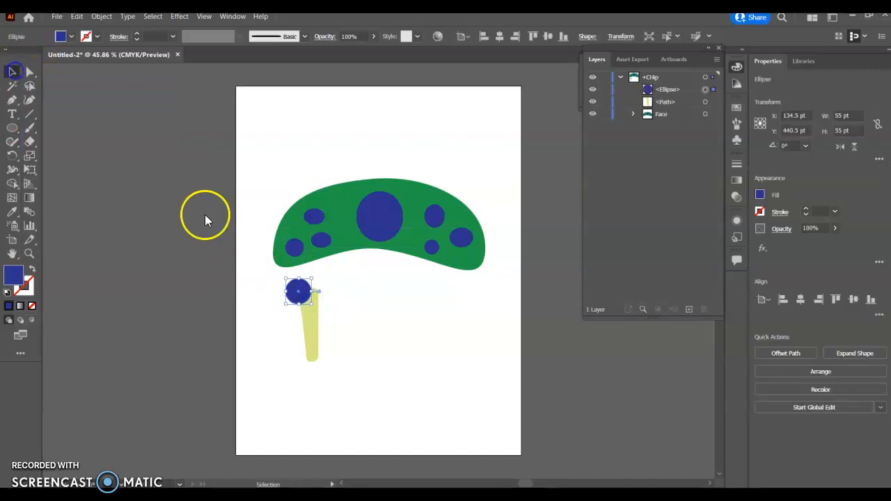
drag(291, 301, 304, 294)
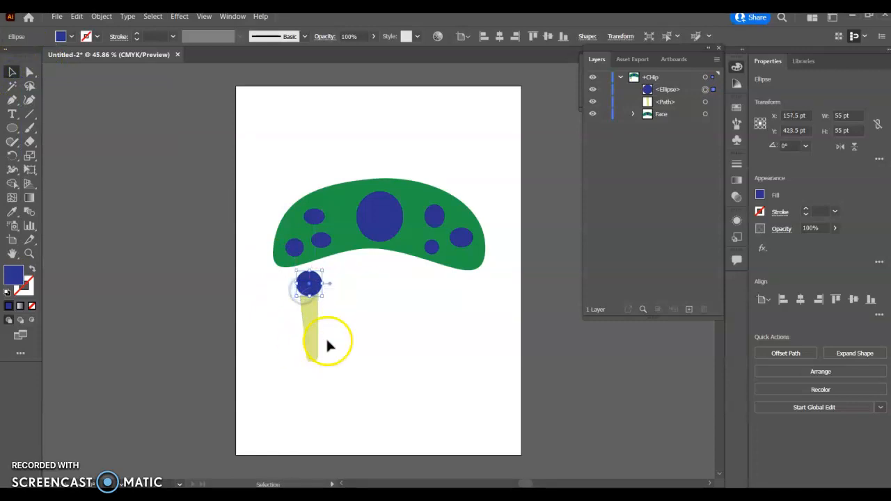
click(356, 326)
click(317, 291)
click(255, 313)
Step: Group the small dark blue circle with the yellow-green tapered piece and name the group "=Left antennae"
drag(277, 283, 341, 360)
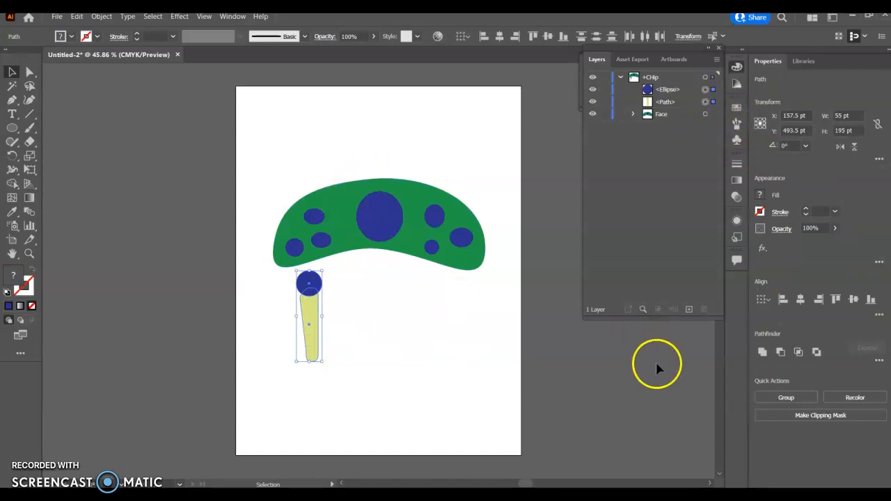
click(778, 402)
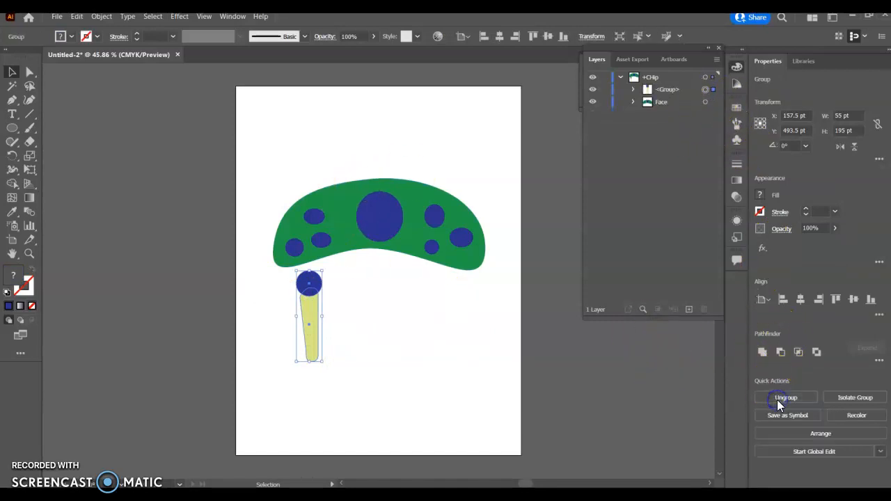
double_click(657, 89)
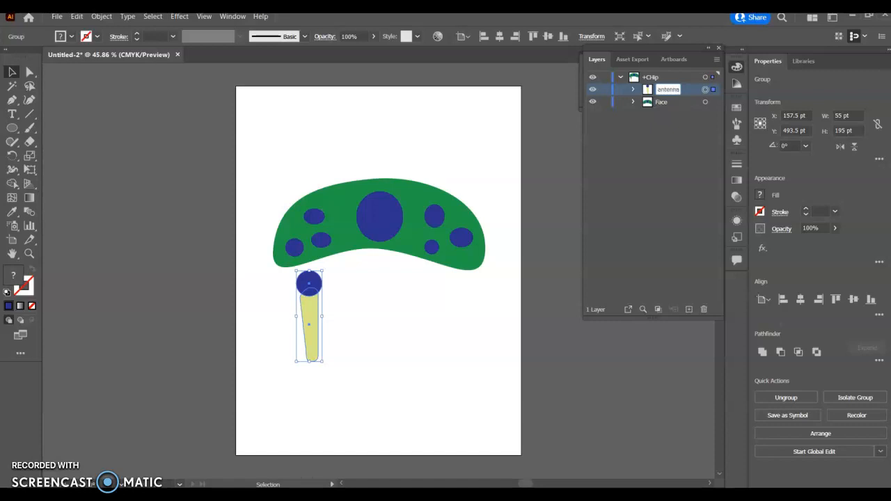
click(663, 166)
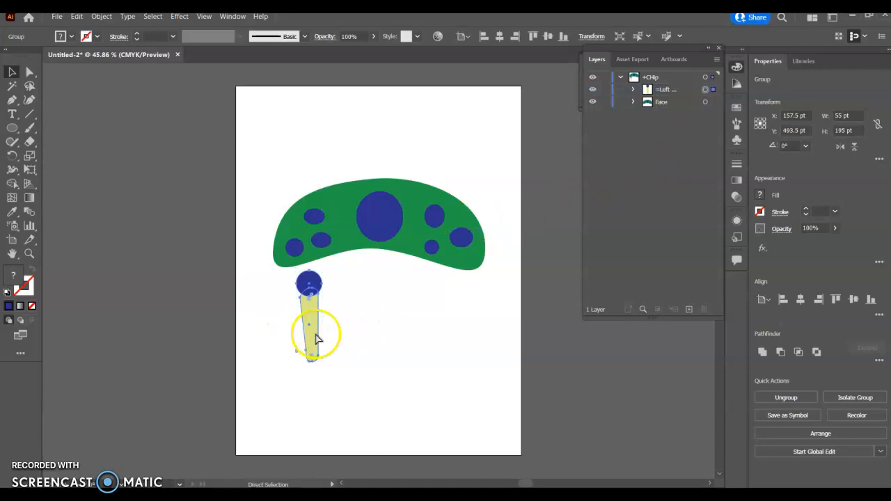
Step: Duplicate the antenna group to the right of the original, and hide and show the copy to identify it
drag(315, 339, 391, 353)
click(666, 91)
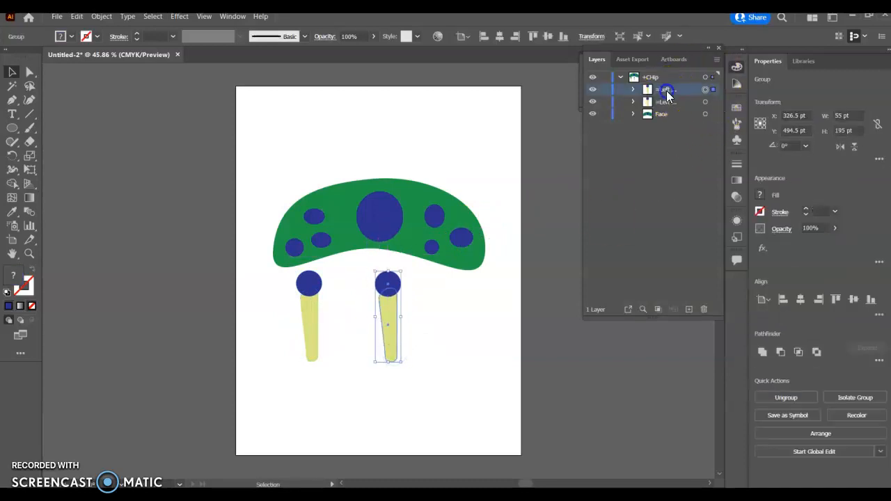
click(593, 89)
click(592, 89)
Step: Widen the layer list, rename the copied antenna group "+ right antennae" and the original group "+Left antennae"
double_click(662, 89)
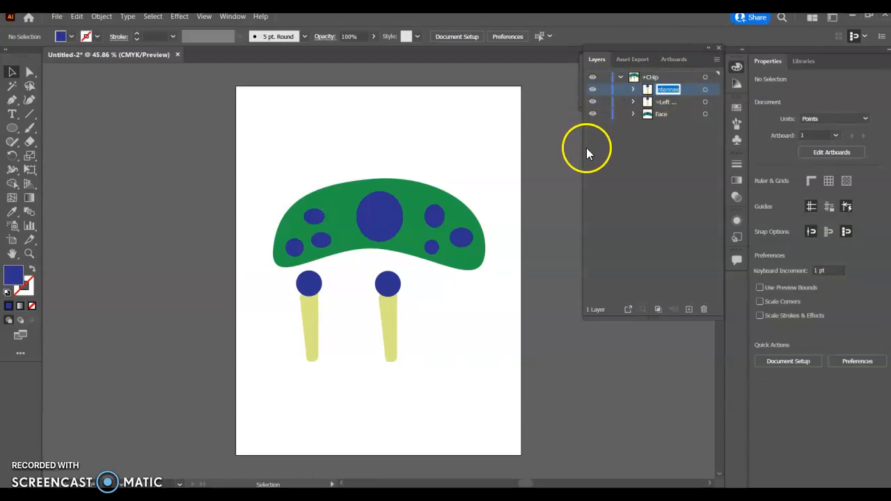
drag(583, 150, 542, 160)
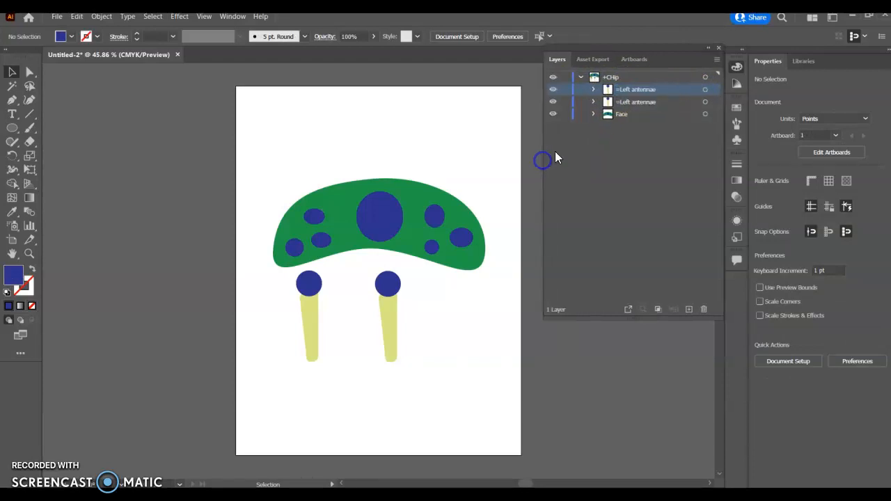
double_click(635, 86)
text(right)
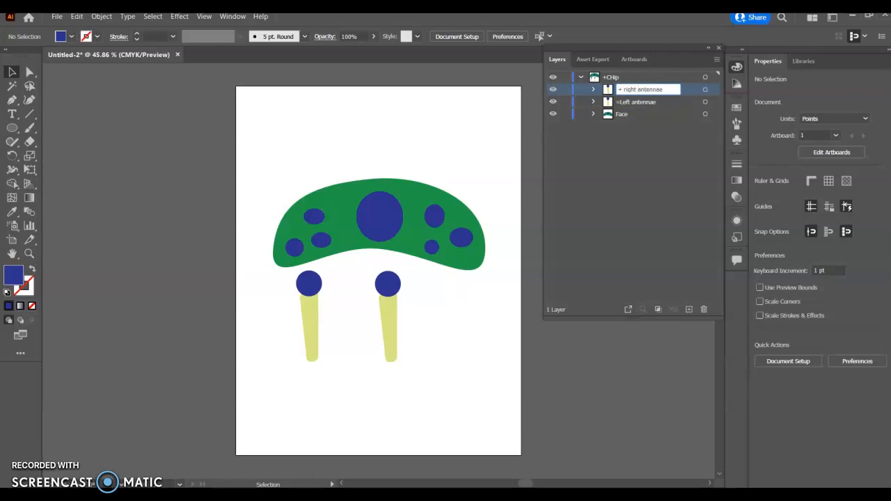
double_click(619, 102)
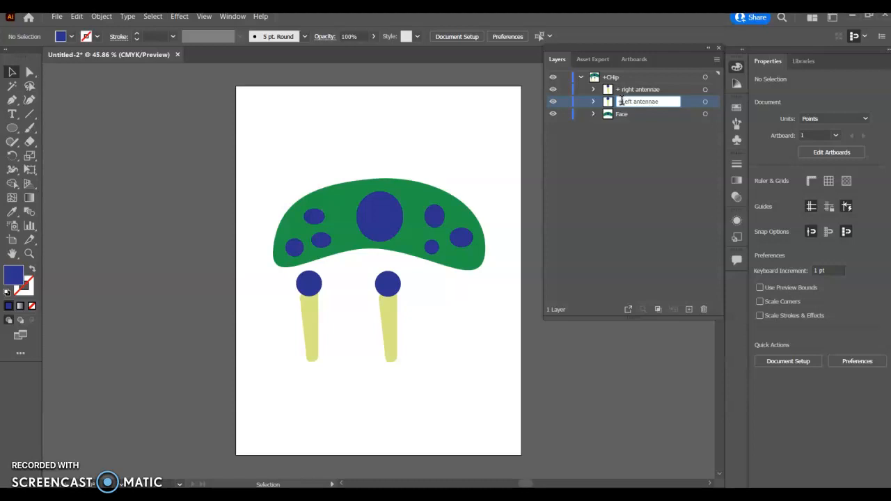
click(632, 165)
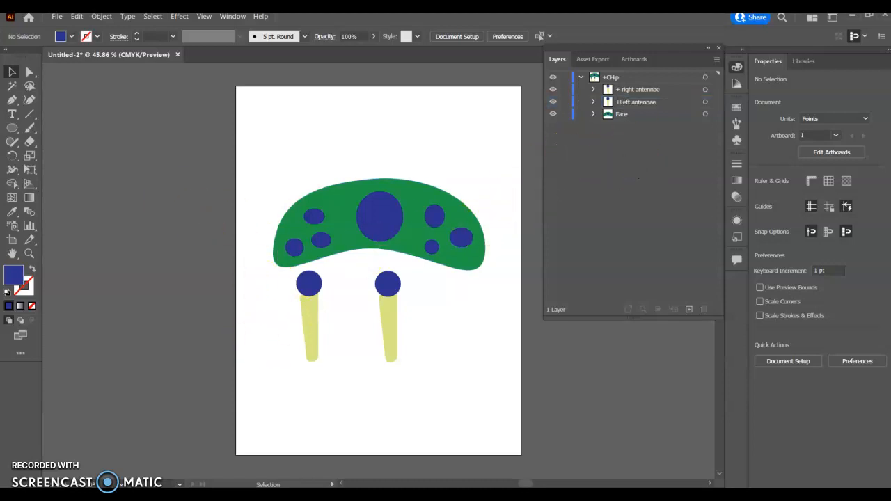
Step: Move the left antenna onto the face's upper-left edge, scale it to about 44 by 152 pt, and send it to the back
drag(307, 326, 311, 166)
drag(298, 110, 304, 132)
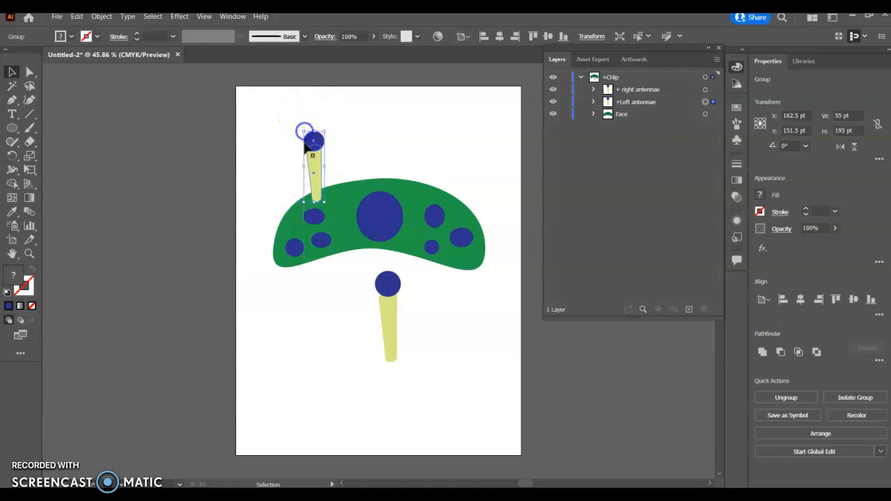
right_click(313, 166)
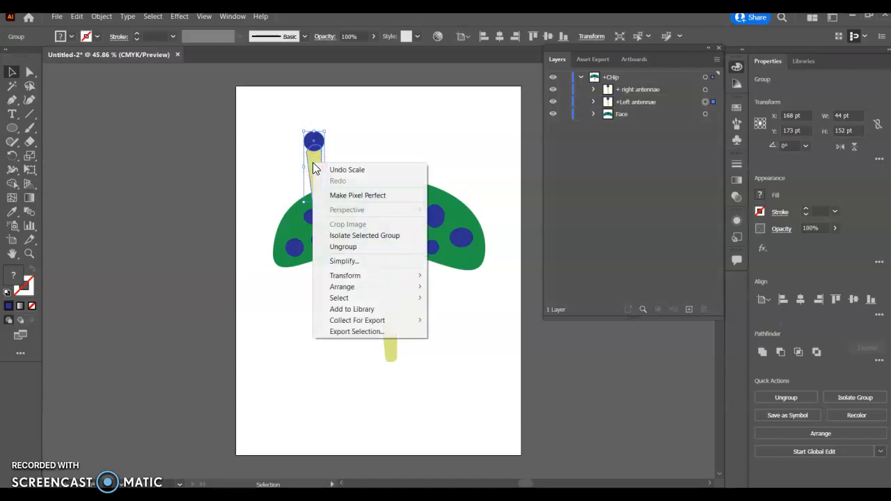
click(346, 278)
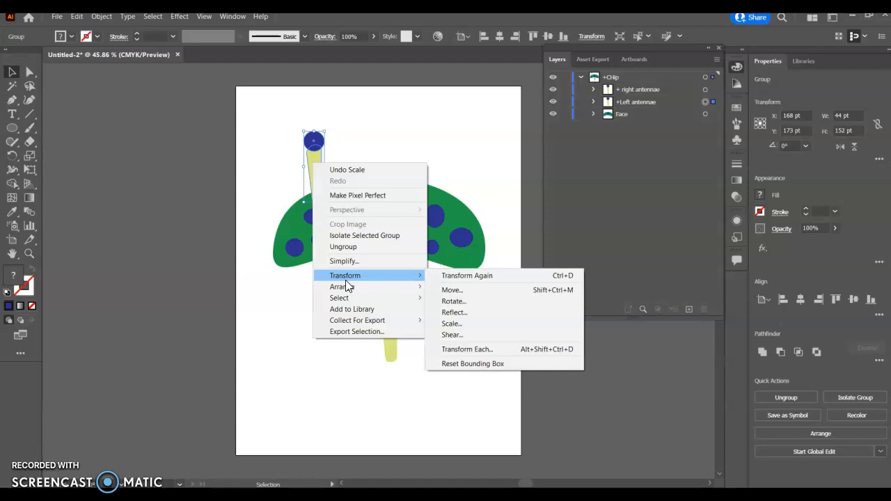
click(352, 287)
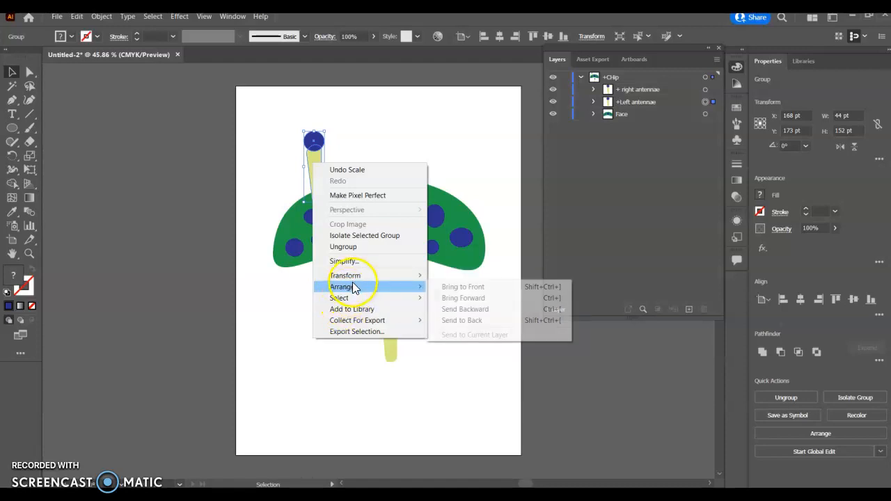
click(454, 321)
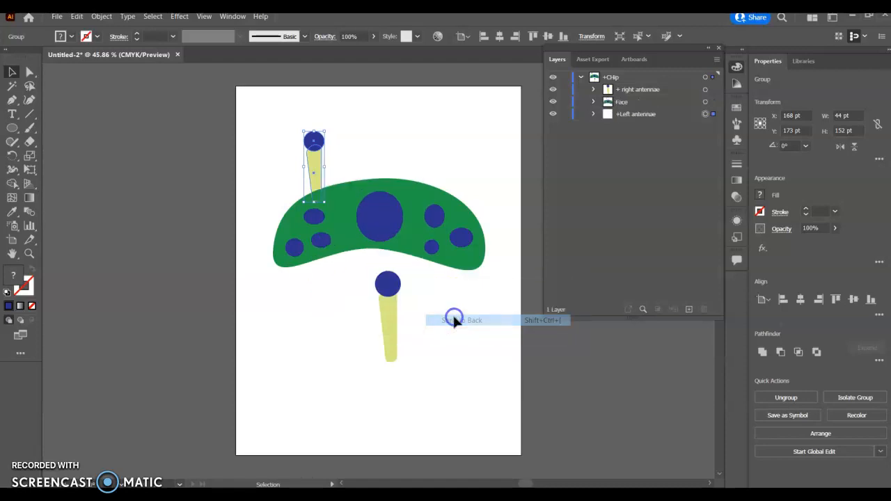
Step: Scale down the right antenna, tilt it clockwise to about 321°, and place it on the face's upper-right edge
click(389, 335)
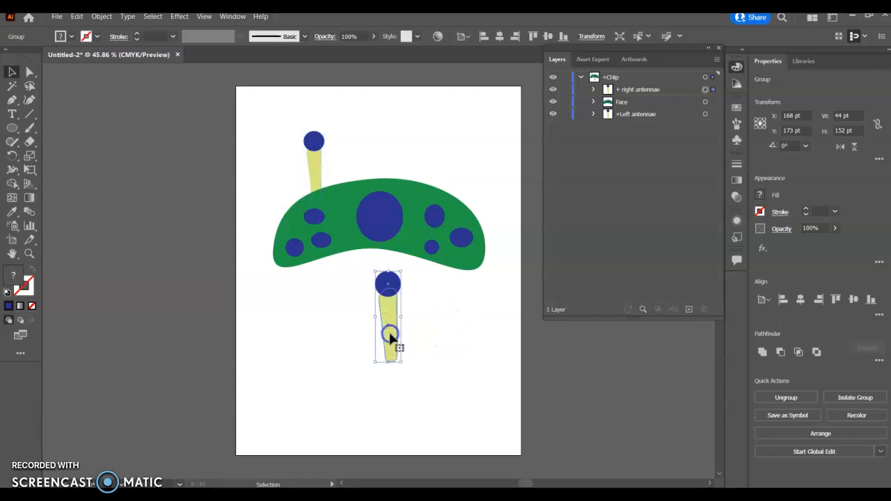
drag(402, 272, 411, 301)
drag(391, 330, 444, 168)
Step: Send the right antenna behind the face with Send to Back and deselect it
right_click(447, 175)
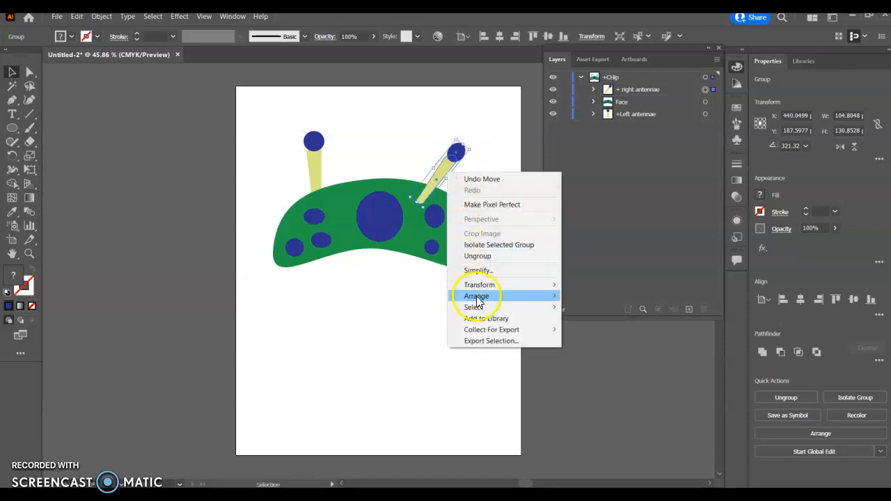
mouse_move(478, 300)
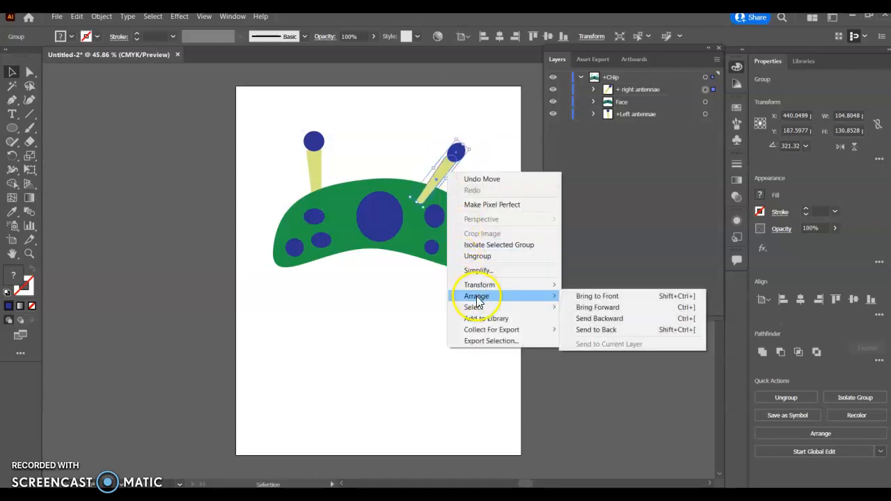
click(603, 333)
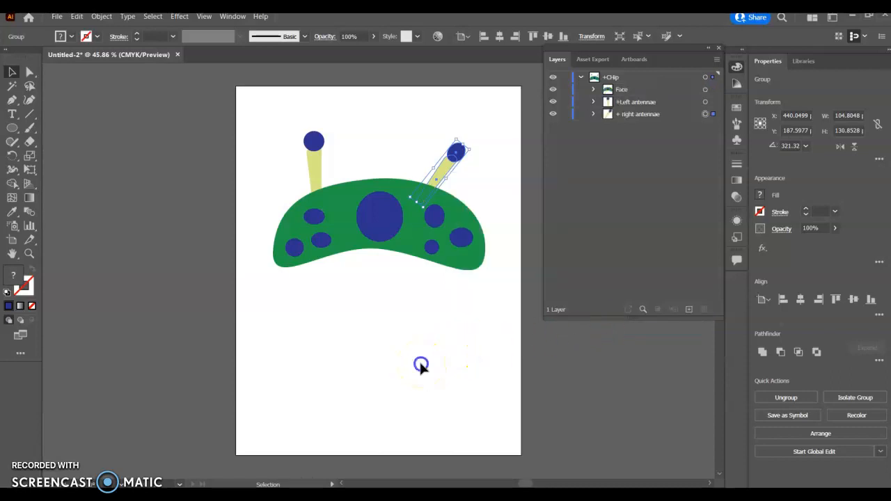
click(421, 365)
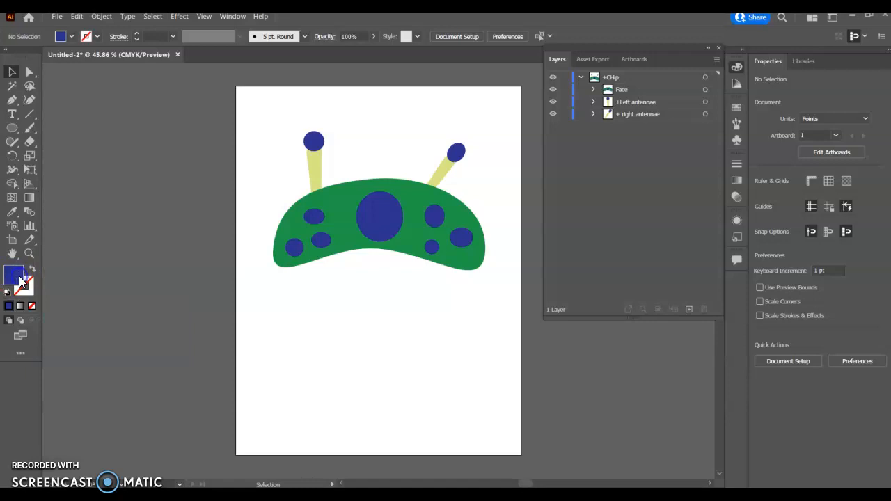
Step: Draw a circle about 91 by 92 pt below the face in its sampled green, and recolor it with the sampled dark blue
click(12, 211)
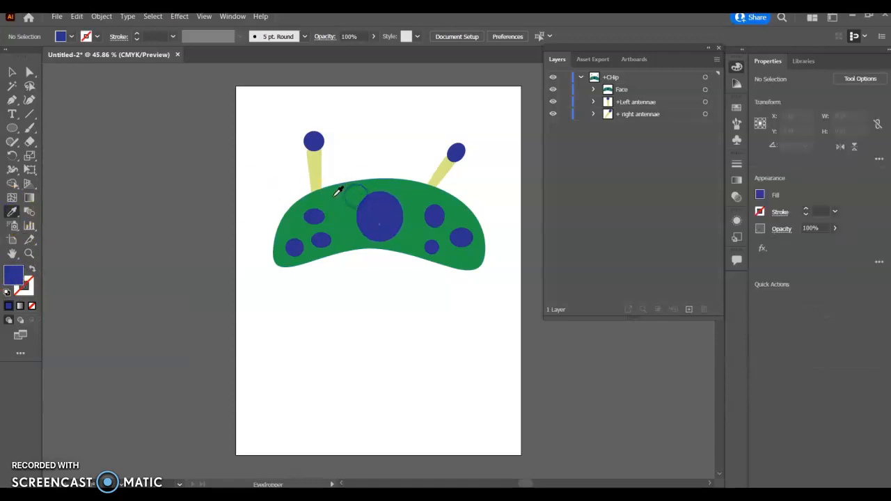
click(334, 197)
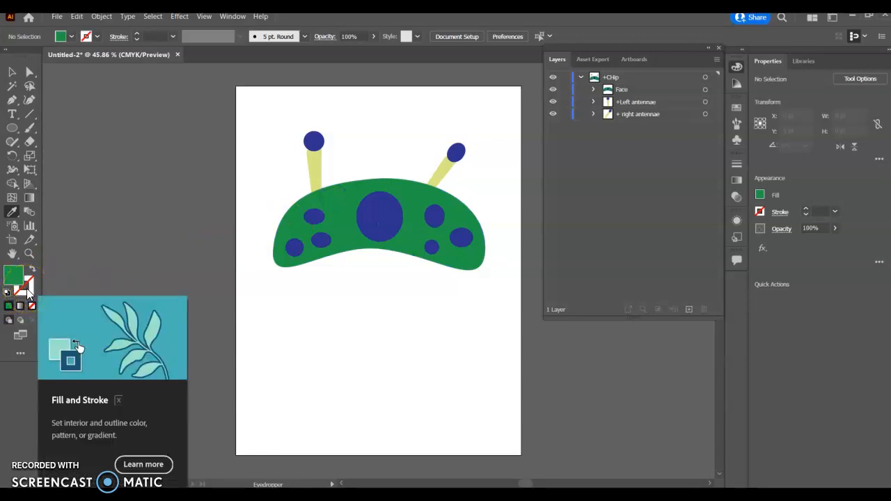
click(12, 127)
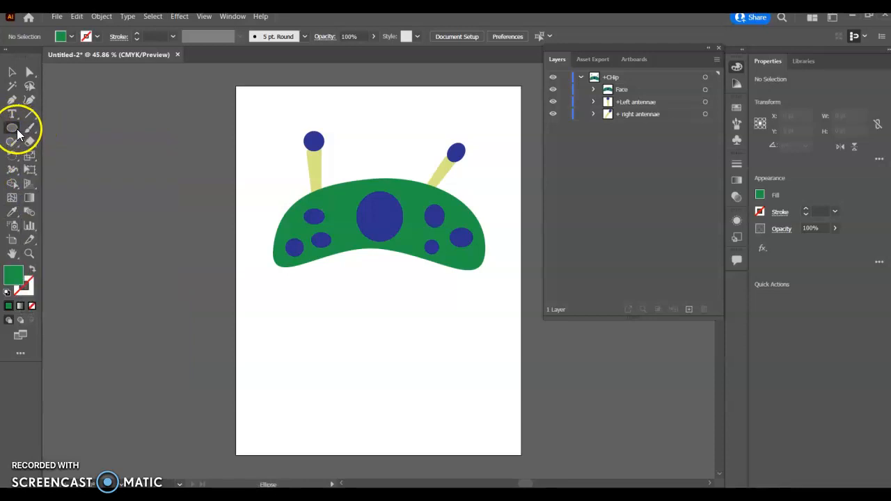
drag(316, 319, 357, 364)
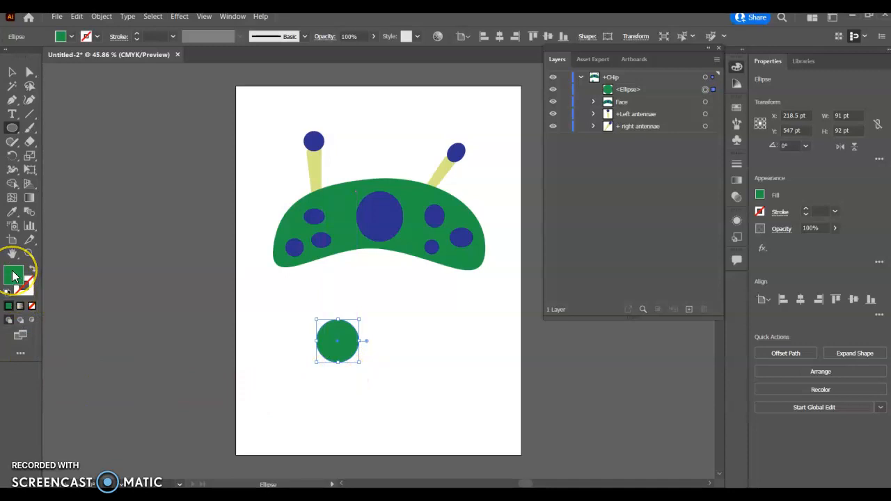
click(14, 214)
click(395, 210)
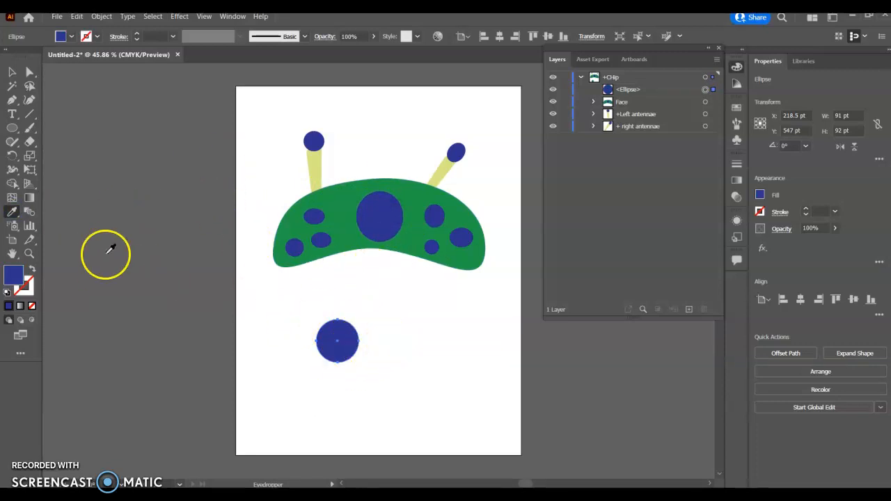
click(12, 127)
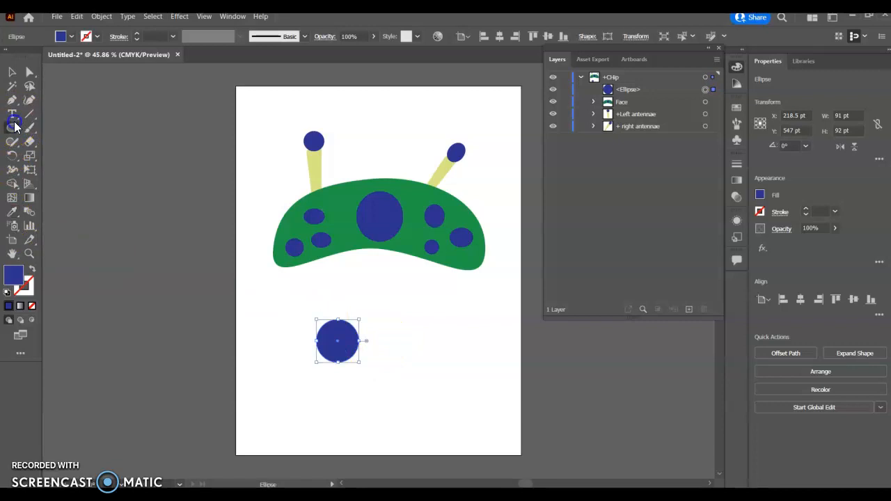
click(15, 128)
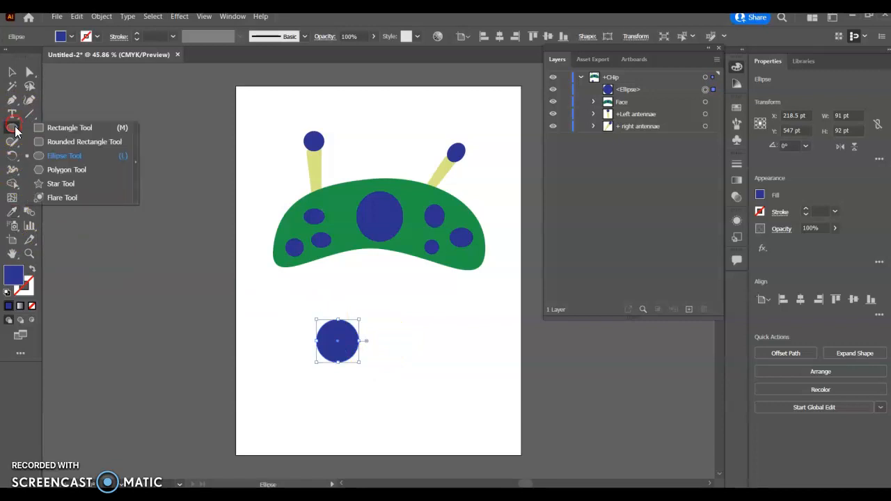
click(53, 128)
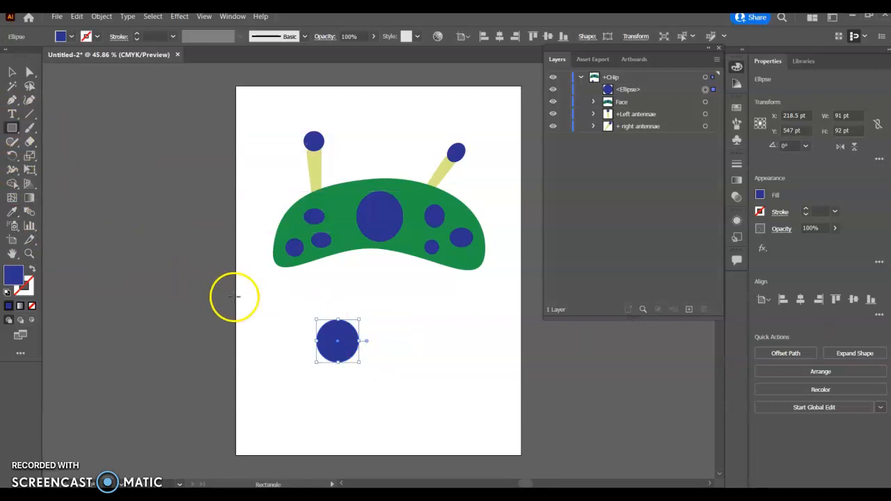
double_click(18, 277)
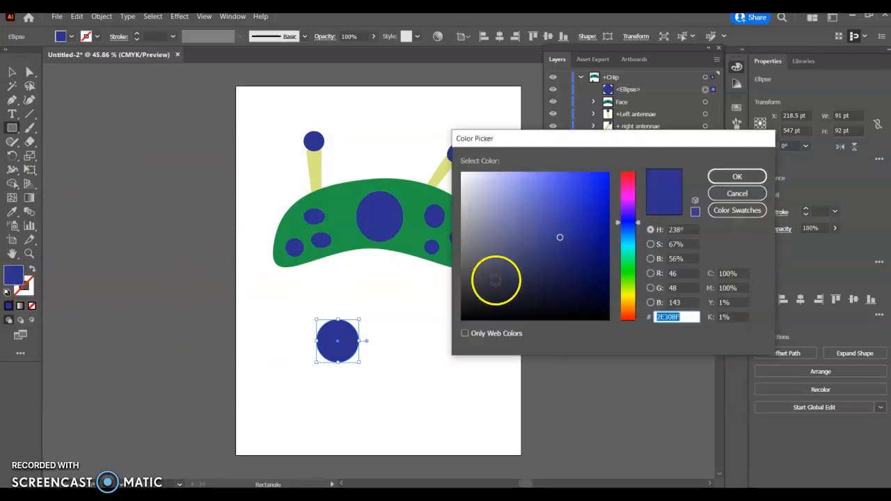
click(461, 317)
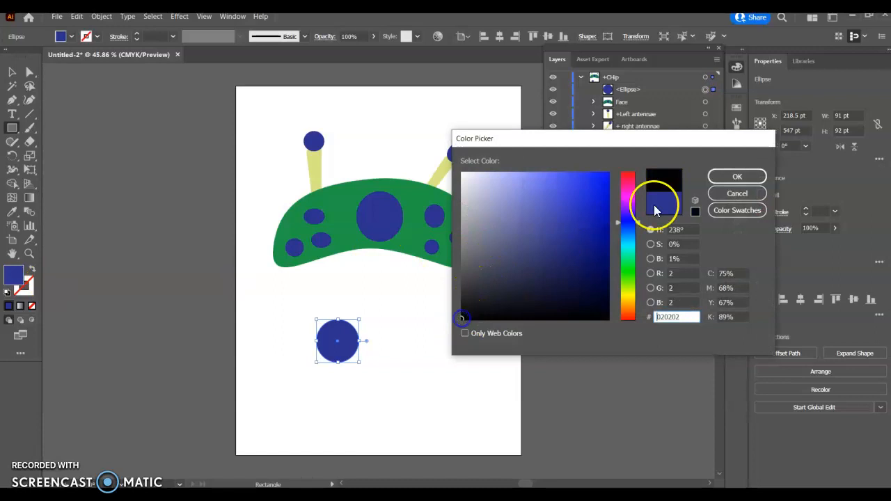
click(738, 176)
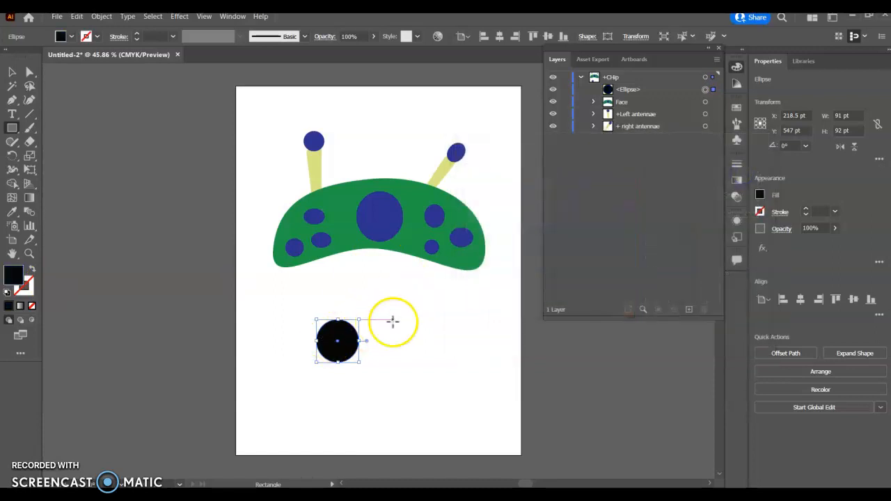
key(ctrl+z)
Step: Deselect the dark blue circle below the face
click(11, 72)
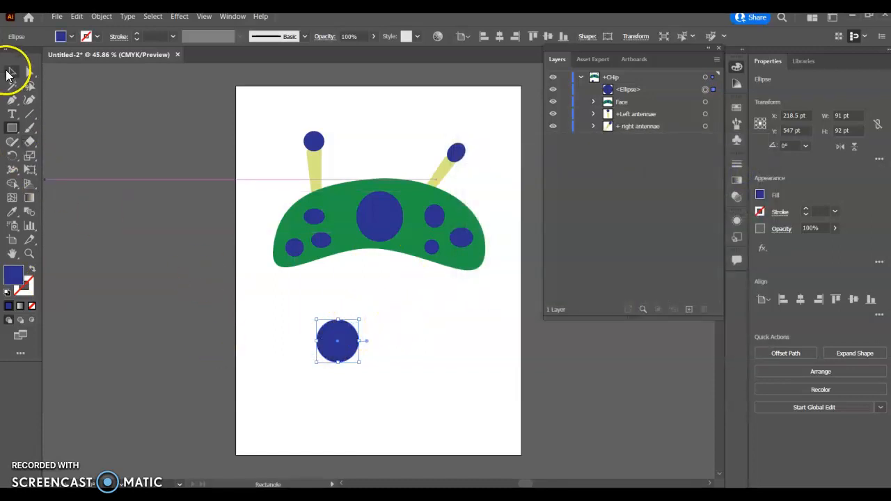
click(175, 255)
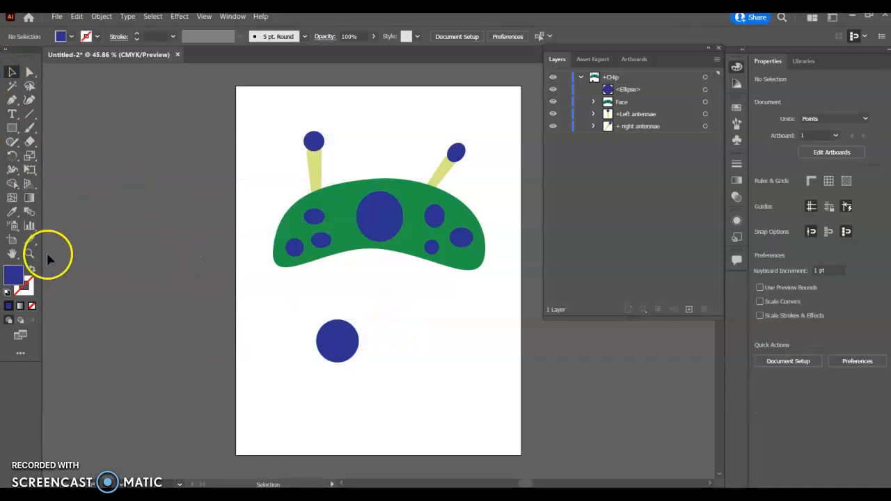
Step: Draw a black rectangle about 90 by 19 pt across the middle of the dark blue circle below the face
click(12, 127)
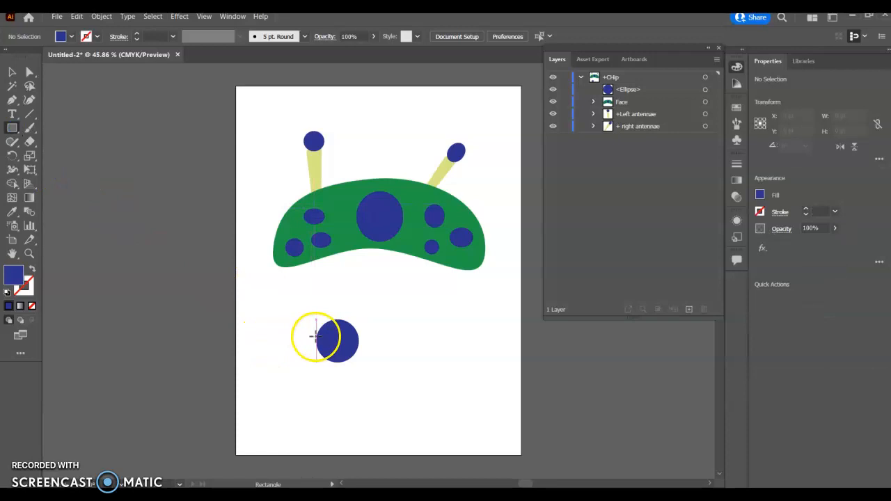
double_click(15, 278)
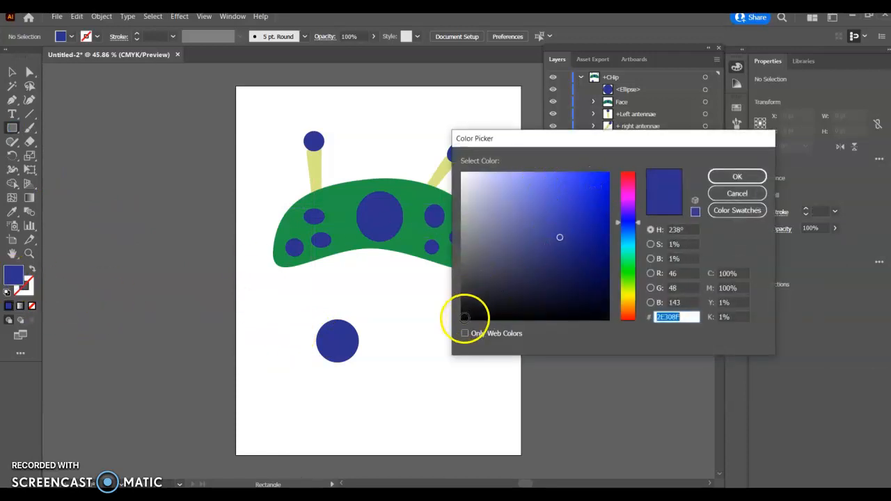
click(463, 317)
click(747, 180)
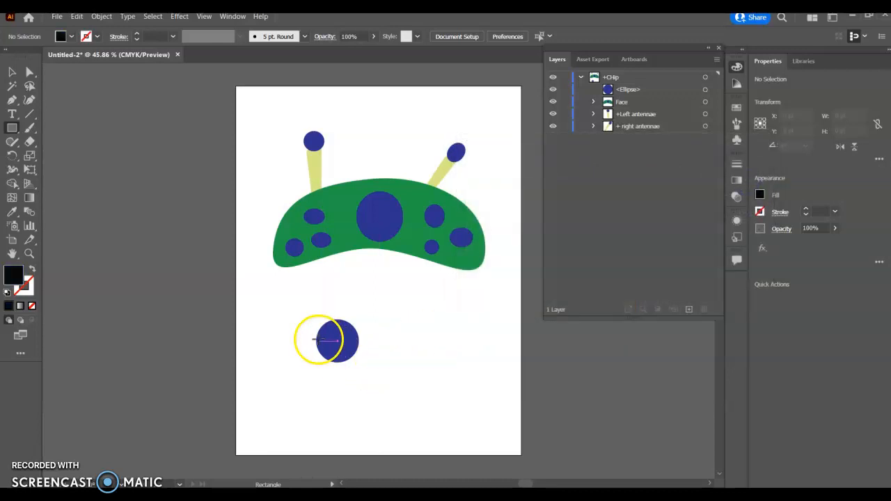
click(28, 254)
drag(320, 350, 435, 406)
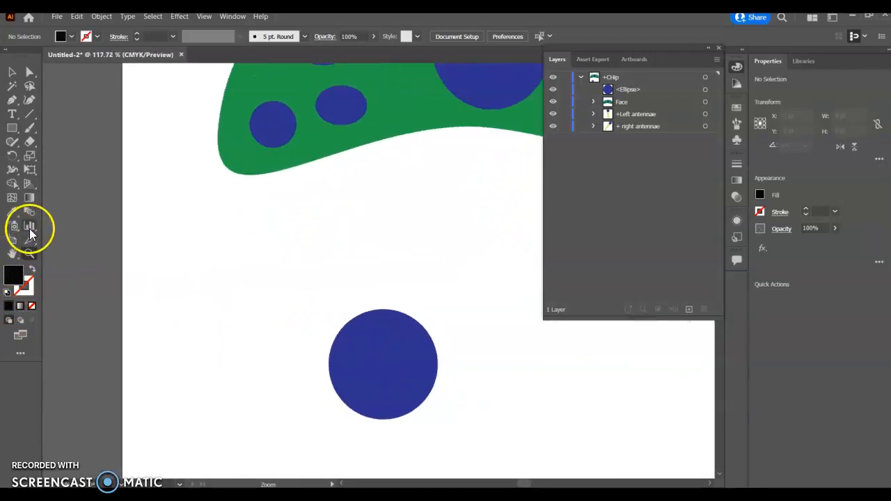
click(13, 128)
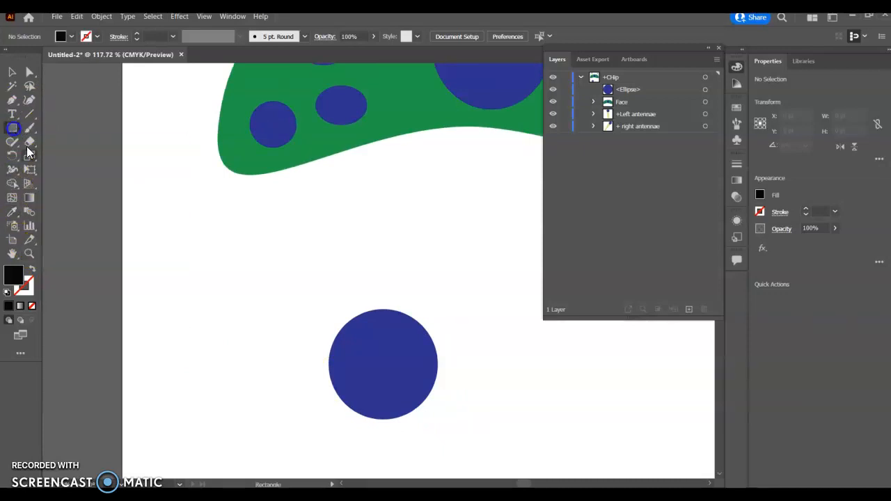
mouse_move(330, 351)
mouse_down()
mouse_move(404, 376)
mouse_move(437, 374)
mouse_up()
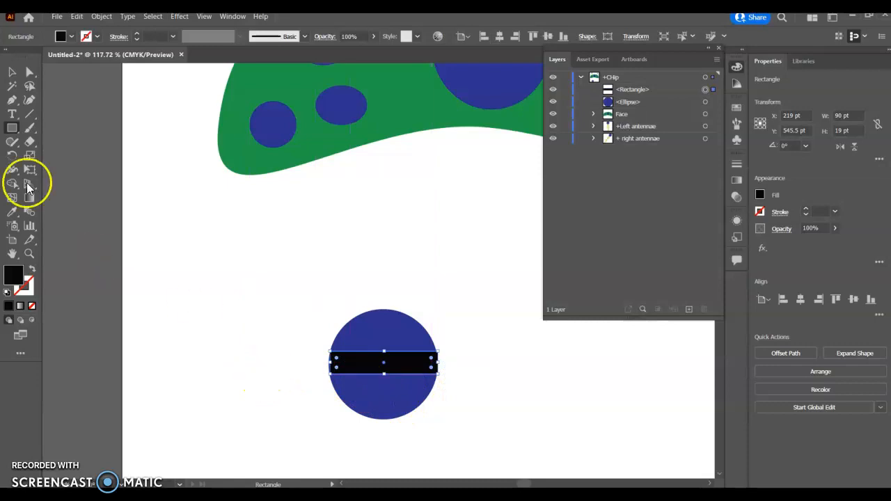
Step: Round the black rectangle's corners to about 7 pt and resize it to about 91 by 17 pt to span the circle
click(30, 73)
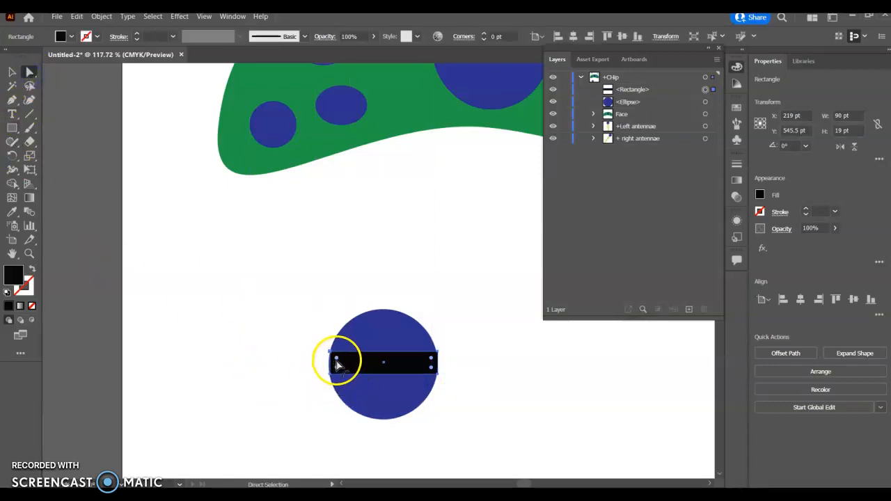
drag(336, 362, 338, 365)
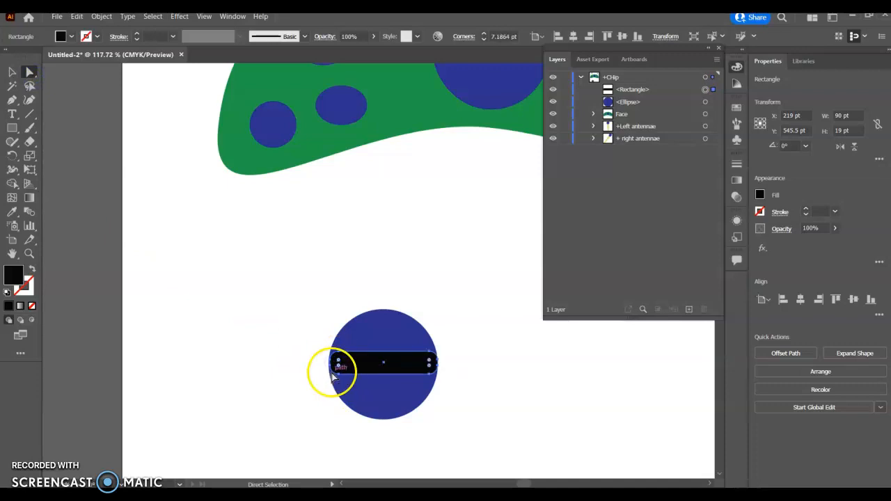
click(12, 71)
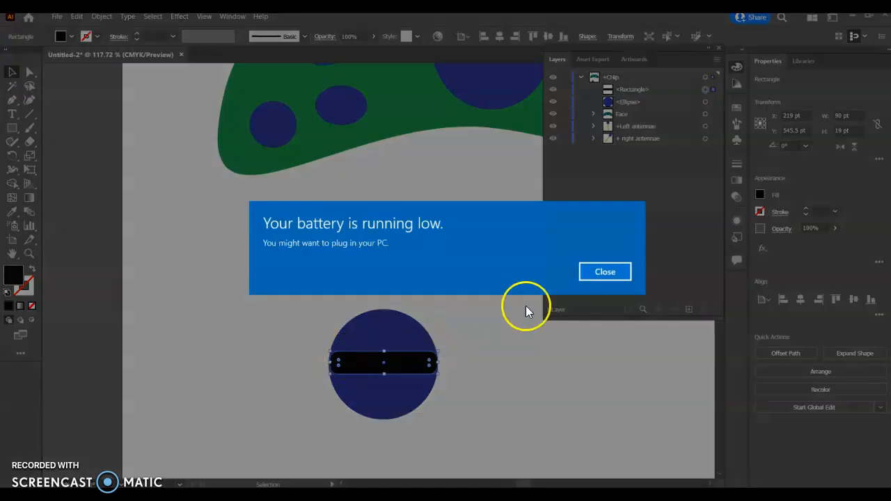
click(605, 265)
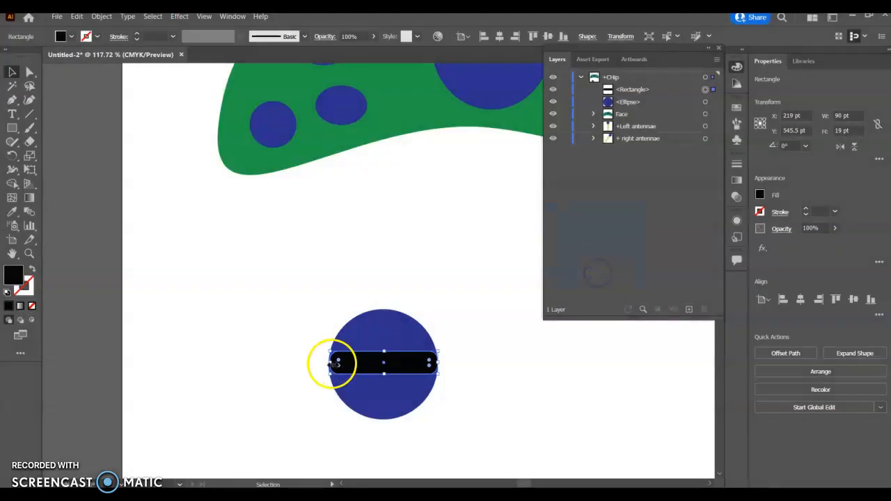
drag(330, 362, 329, 363)
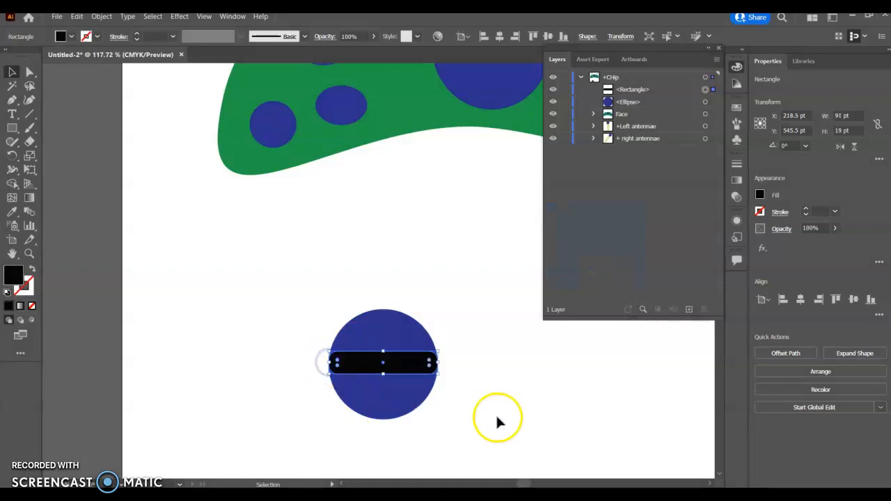
drag(385, 350, 383, 356)
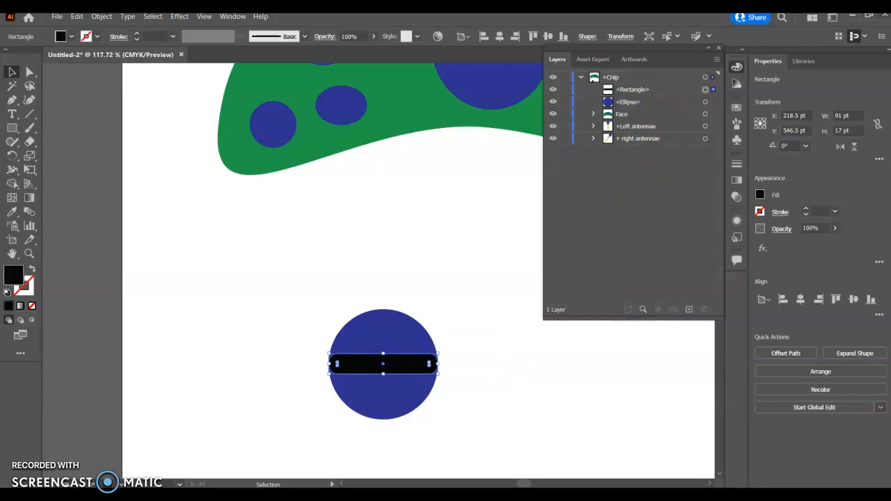
Step: Group the black bar with the dark blue circle, name the group Left Blink, and deselect it
click(669, 92)
shift+click(662, 102)
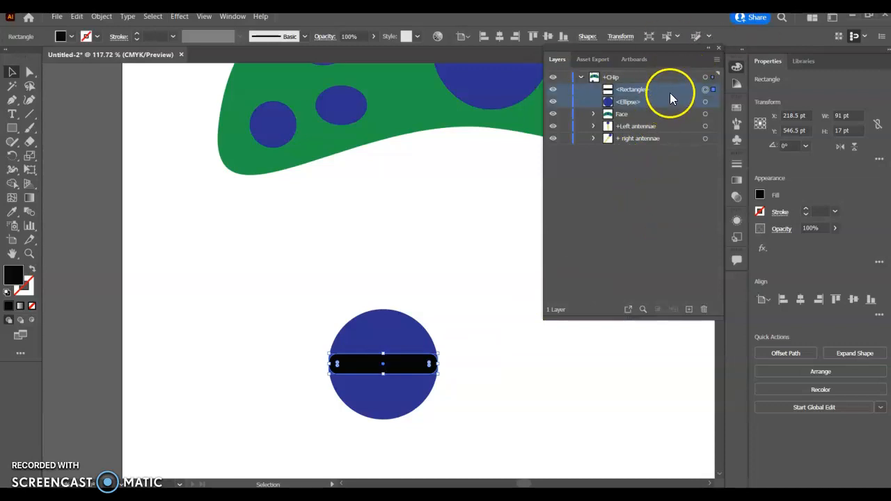
click(712, 103)
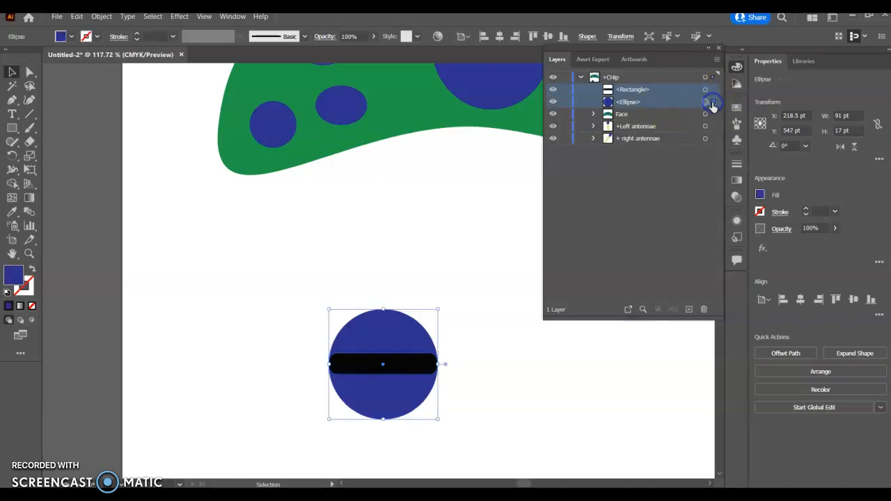
shift+click(713, 90)
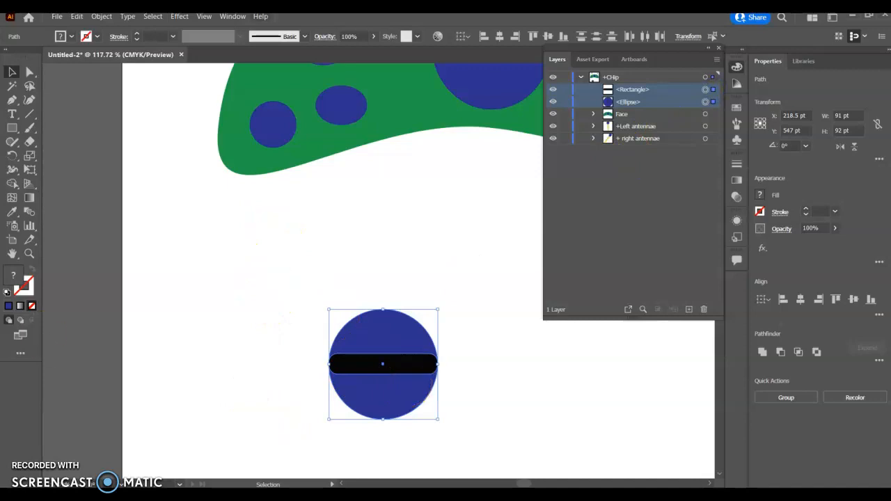
click(759, 399)
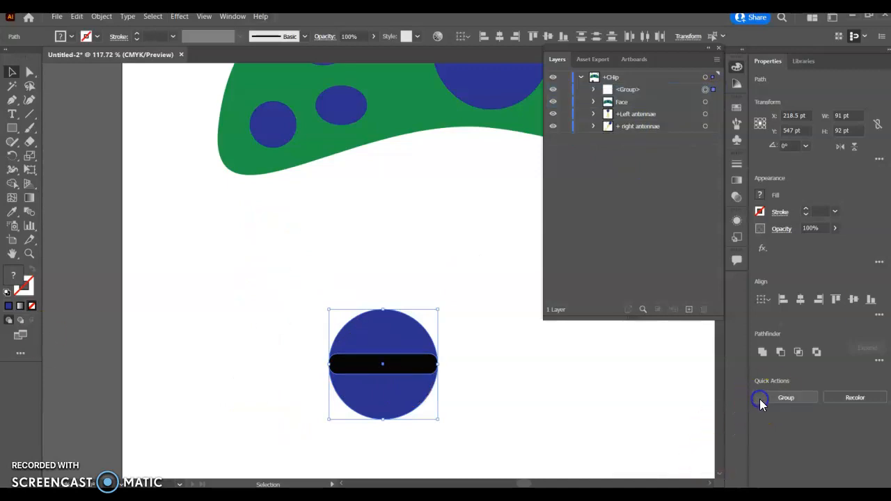
double_click(630, 90)
text(Left Blink)
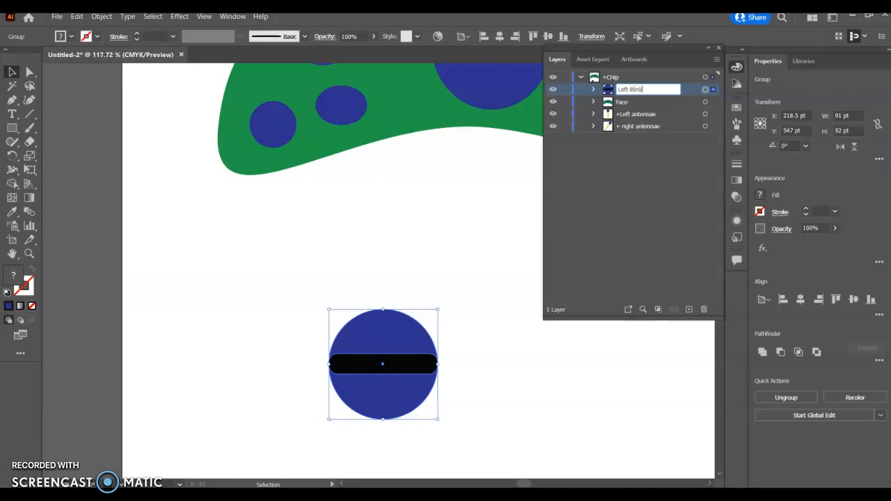
click(473, 350)
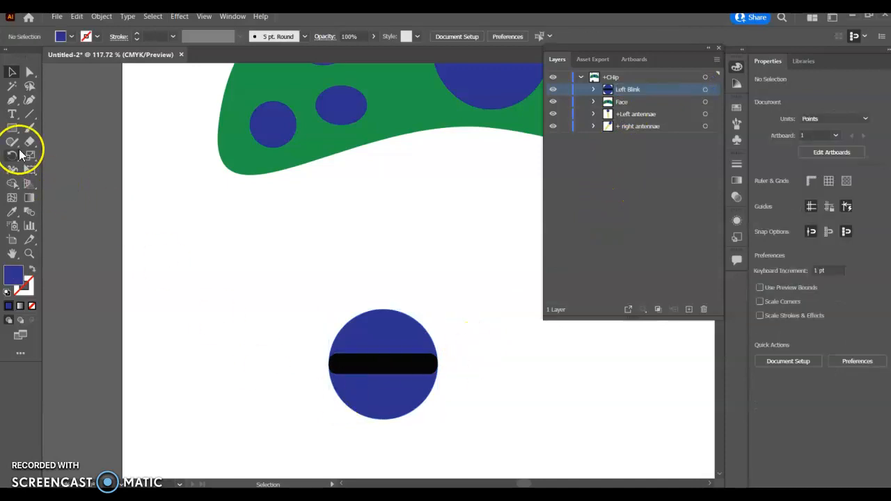
Step: Draw a near-white (FAFAFC) circle about 71 by 71 pt with the Ellipse tool over the Left Blink group
click(11, 129)
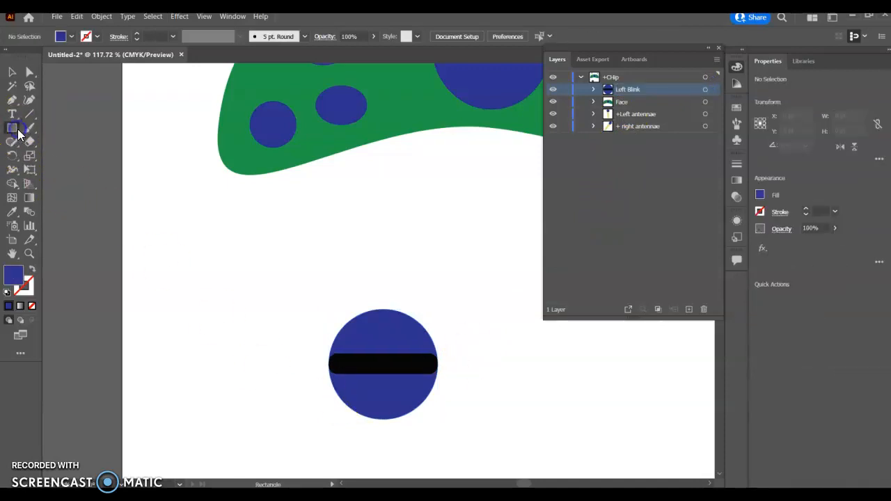
click(12, 128)
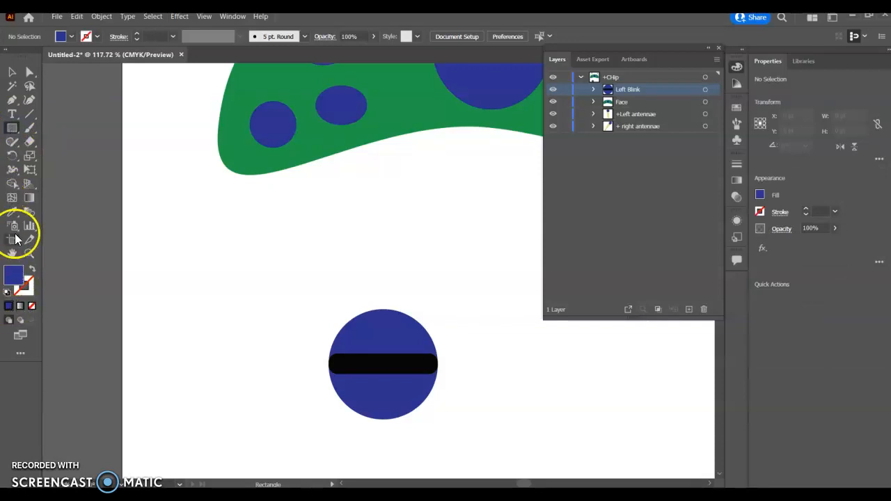
double_click(16, 278)
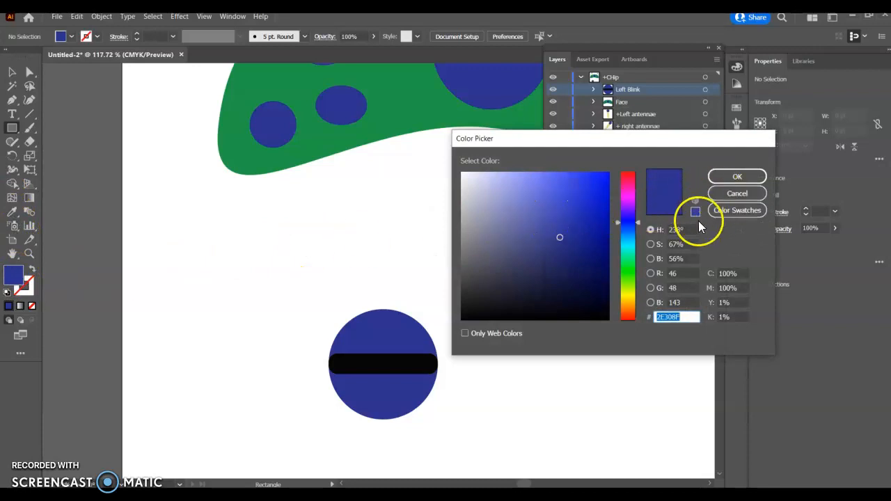
click(461, 173)
click(738, 178)
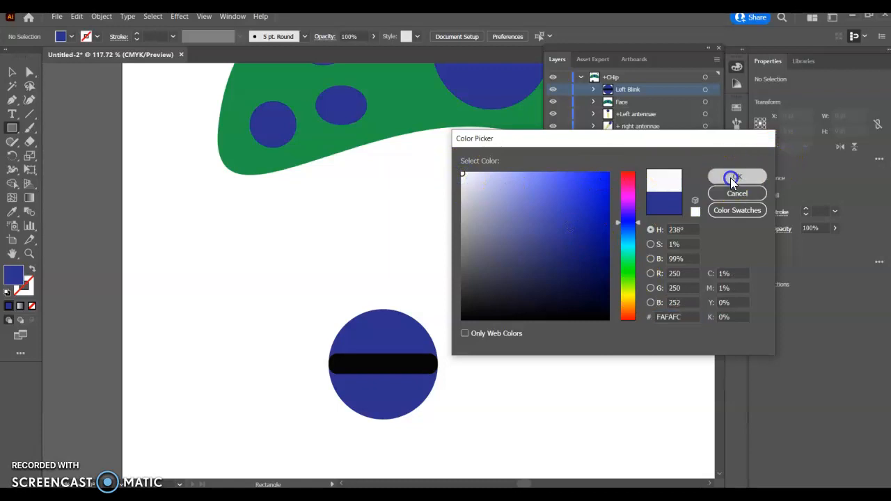
click(14, 129)
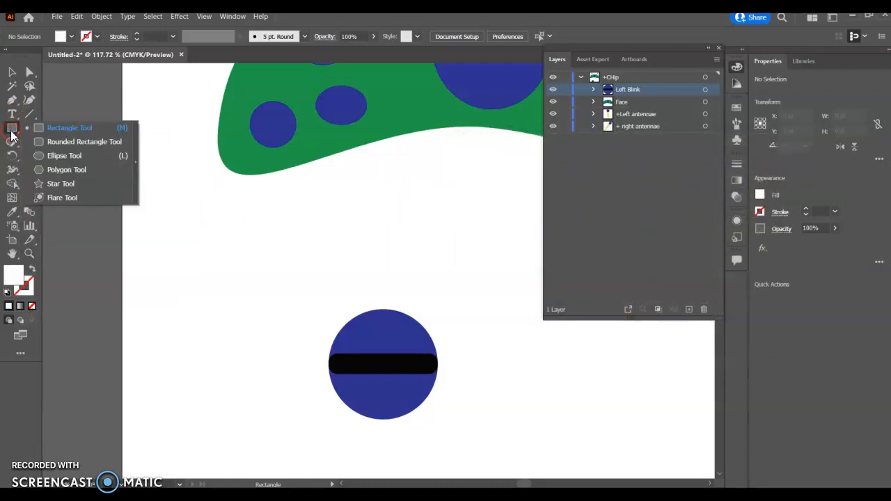
click(61, 156)
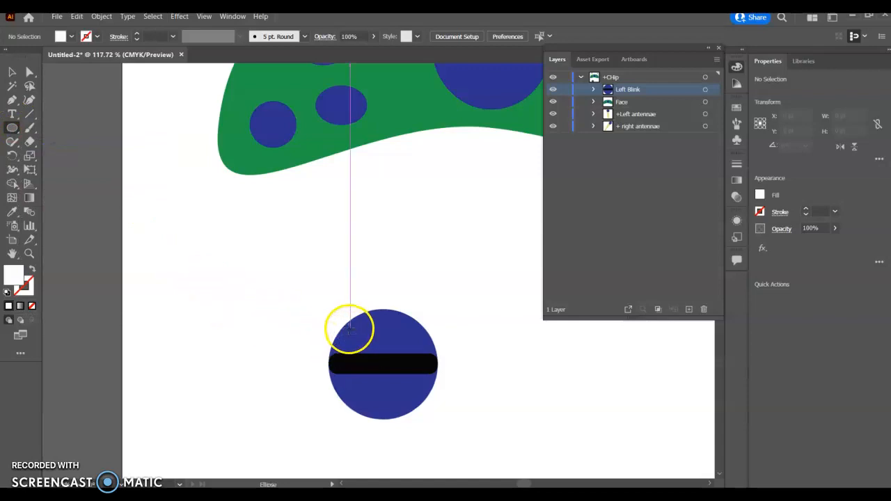
drag(348, 330, 409, 416)
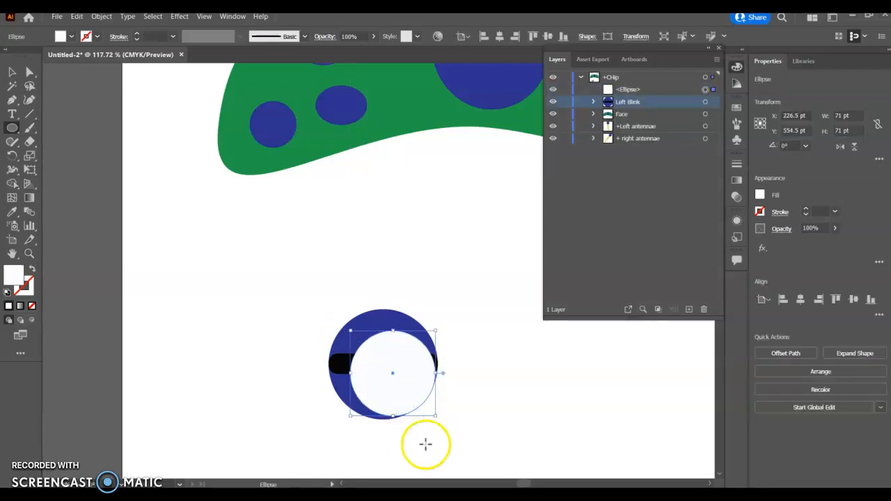
Step: Nudge the near-white circle up and sideways until it is centered on the dark blue circle, at about X 217.5, Y 546.5 pt
key(Up)
key(Up)
key(Up)
key(Up)
key(Up)
key(Up)
key(Up)
key(Up)
key(Up)
key(Left)
key(Left)
key(Left)
key(Left)
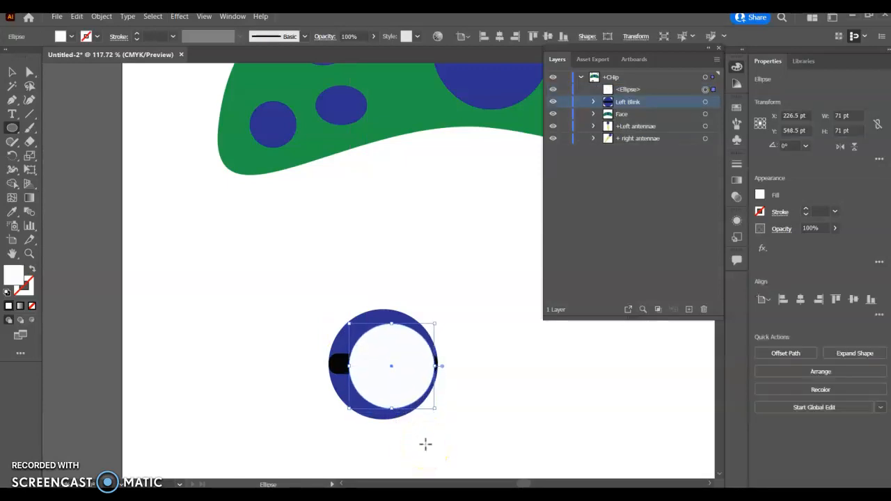
key(Left)
key(Left)
key(Left)
key(Left)
key(Left)
key(Left)
key(Left)
key(Left)
key(Left)
key(Left)
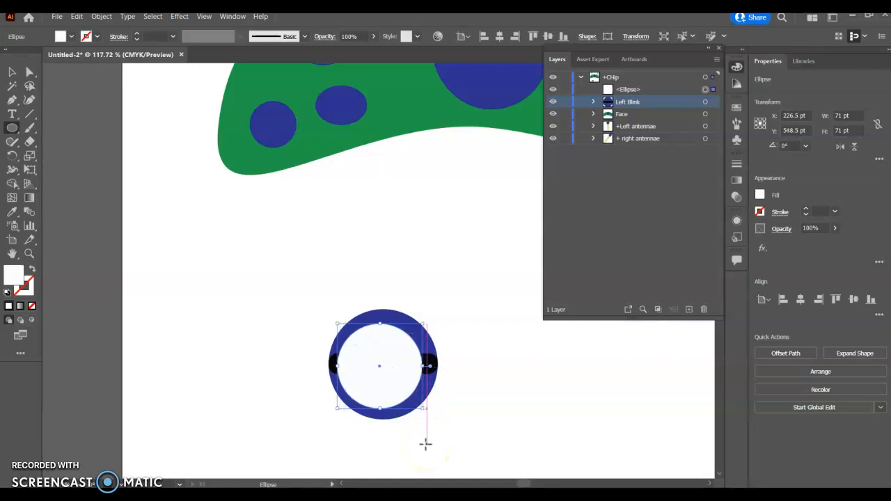
key(Right)
key(Right)
key(Right)
key(Right)
key(Right)
key(Right)
key(Right)
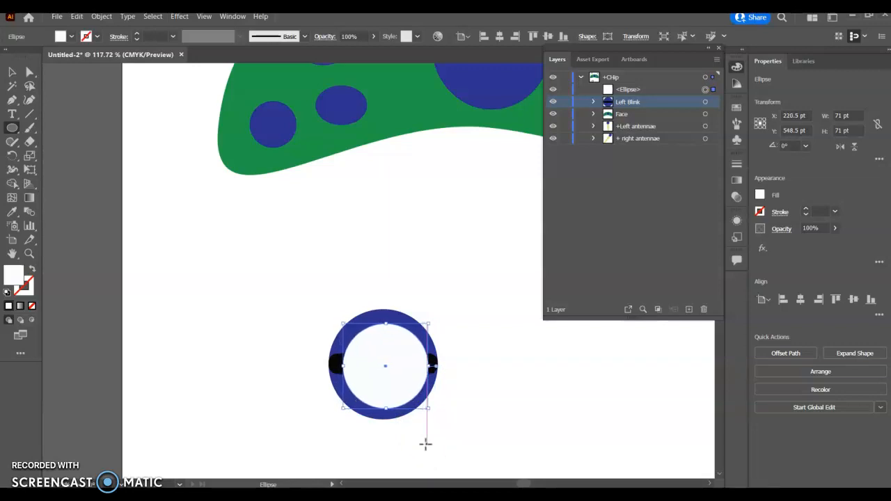
key(Up)
key(Up)
key(Up)
key(Left)
key(Left)
key(Left)
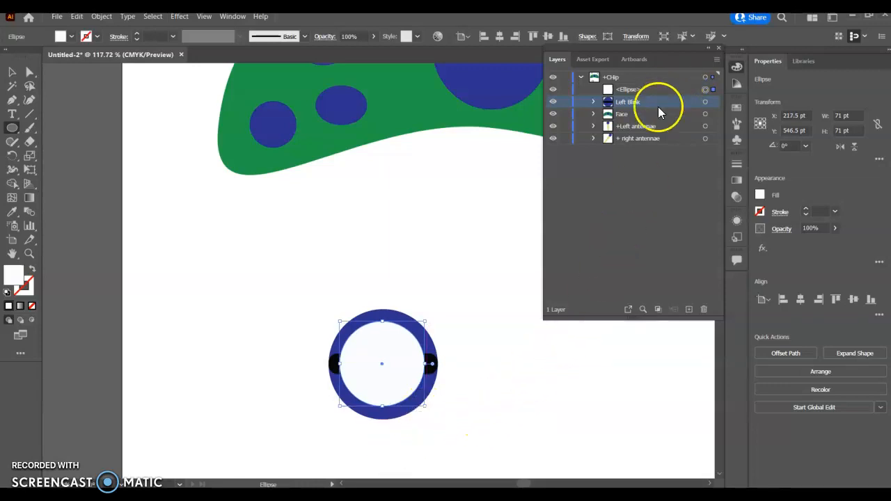
Step: Rename the near-white ellipse as White part of L Eye
double_click(637, 89)
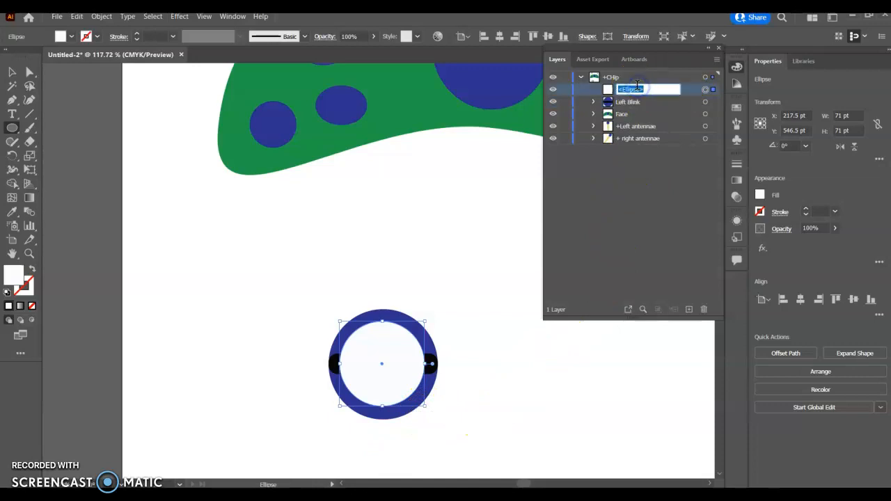
text(White part of L Eye)
click(597, 235)
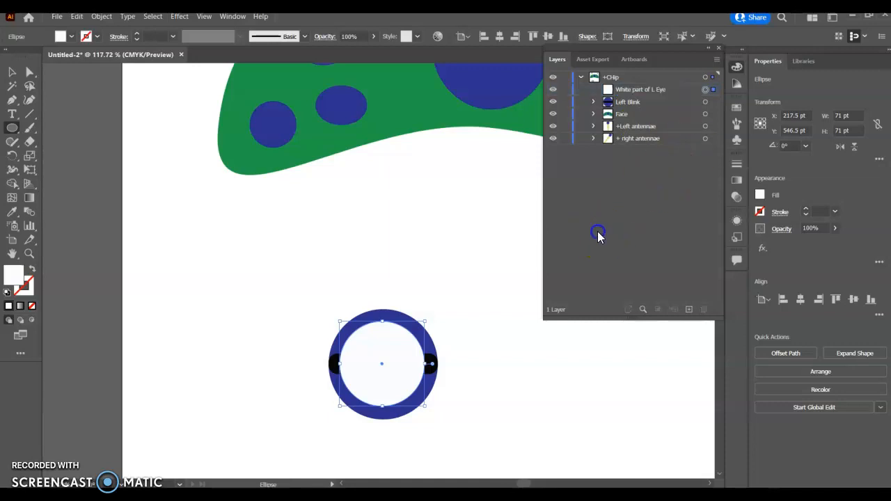
click(9, 129)
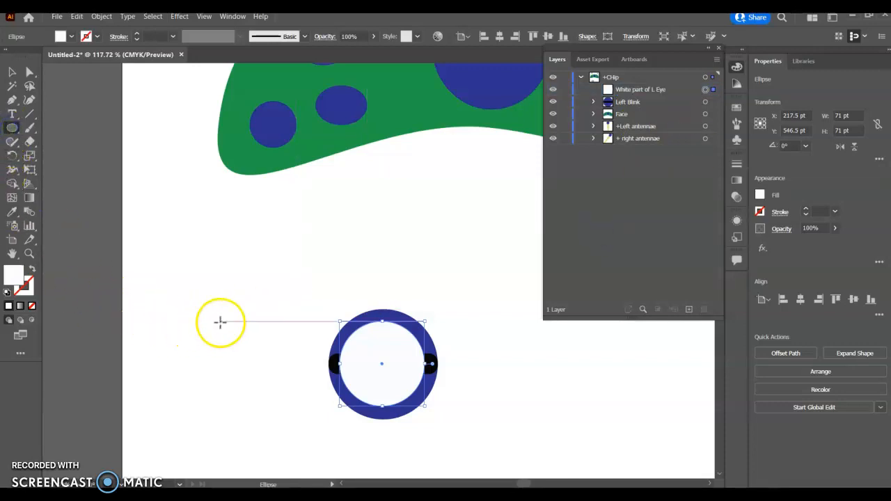
double_click(10, 277)
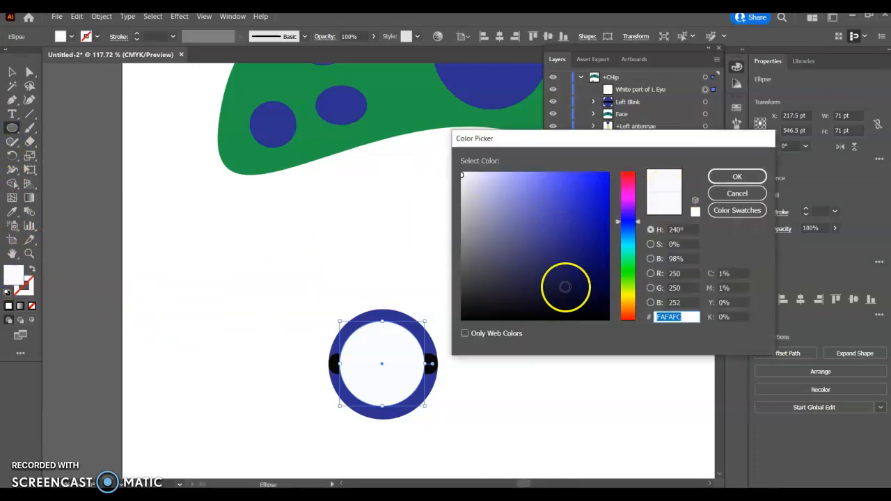
click(465, 319)
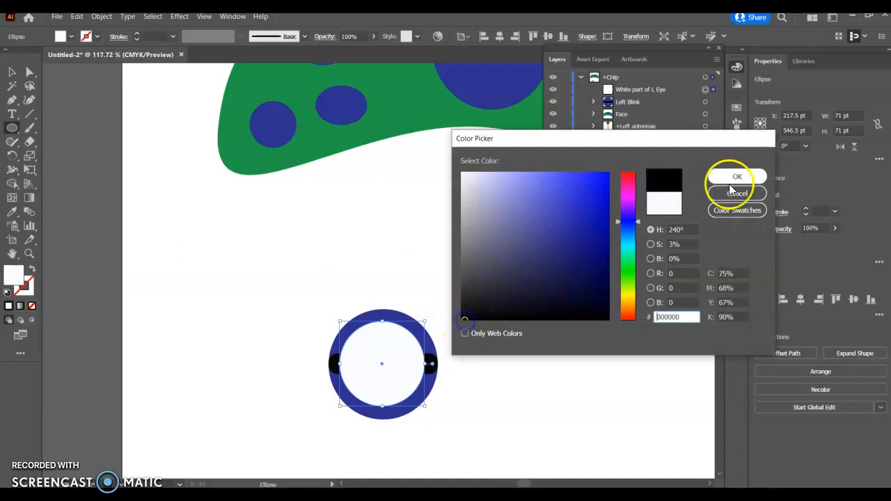
click(736, 175)
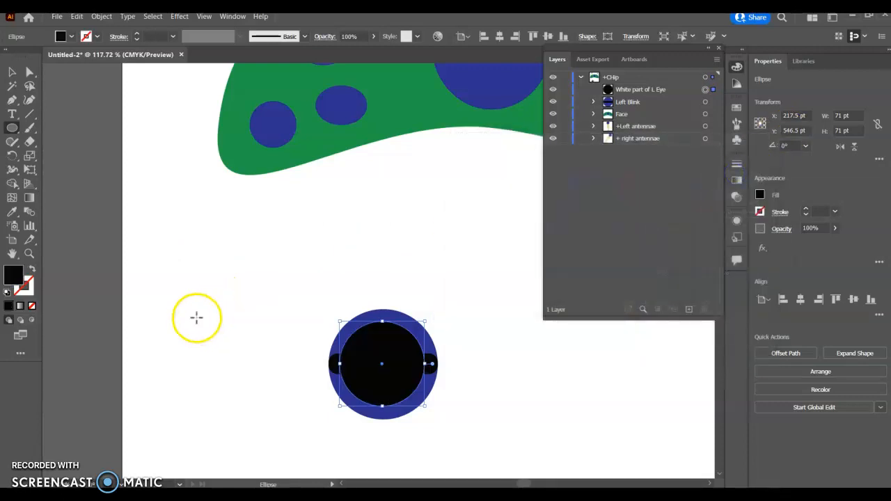
key(ctrl+z)
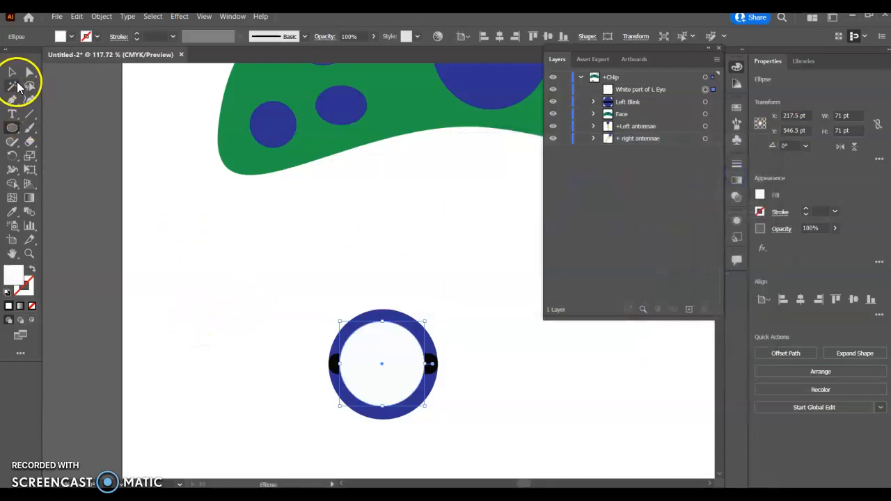
Step: Deselect the white circle and draw a near-black (020202) ellipse about 44 by 51 pt inside it as the pupil
click(13, 72)
click(286, 340)
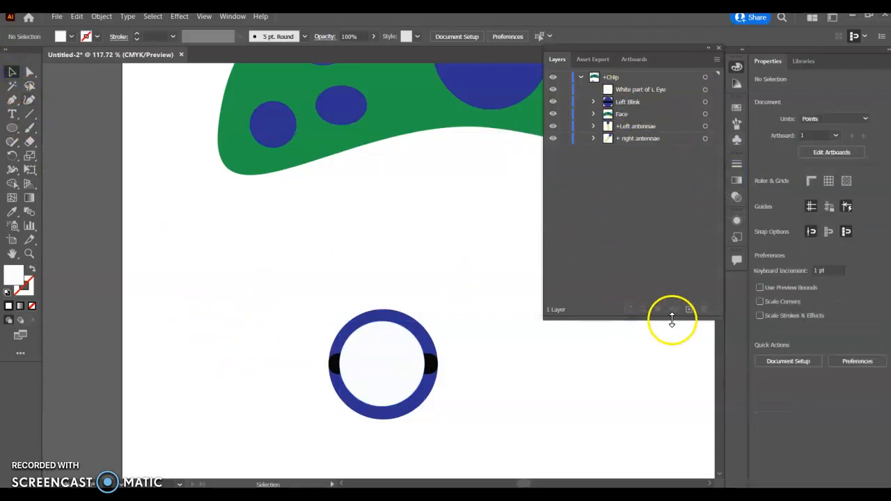
double_click(11, 275)
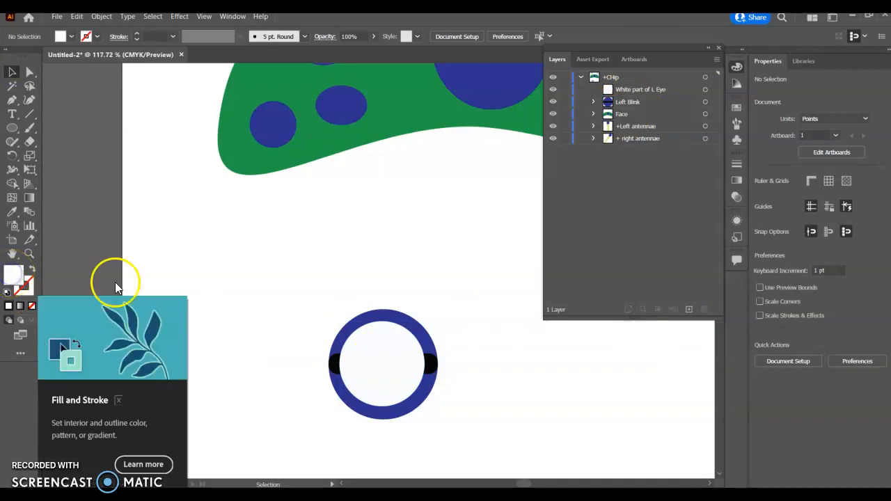
click(463, 318)
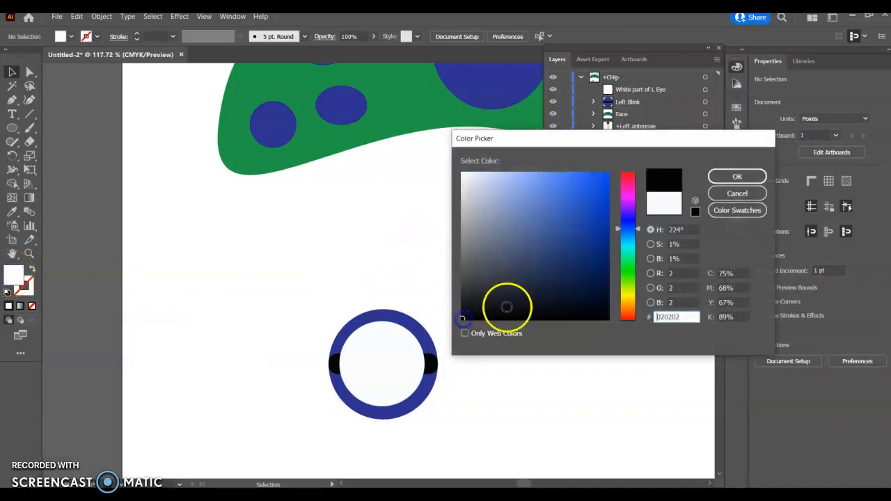
click(749, 176)
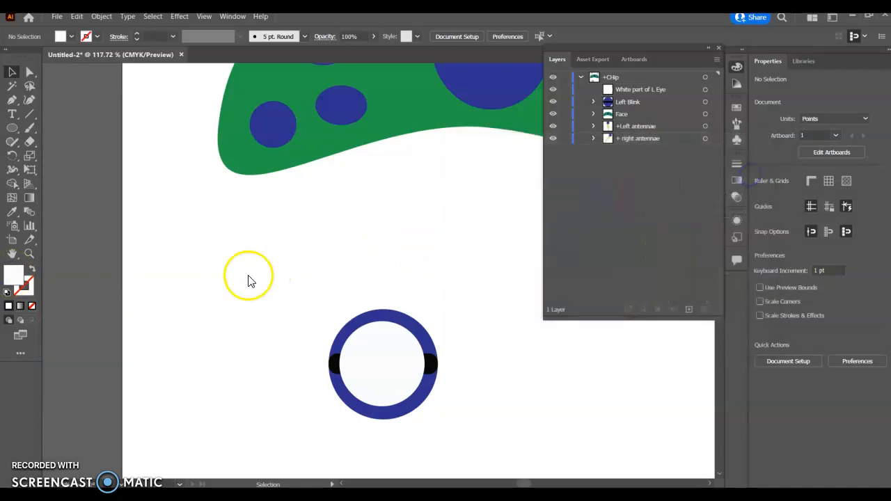
click(12, 127)
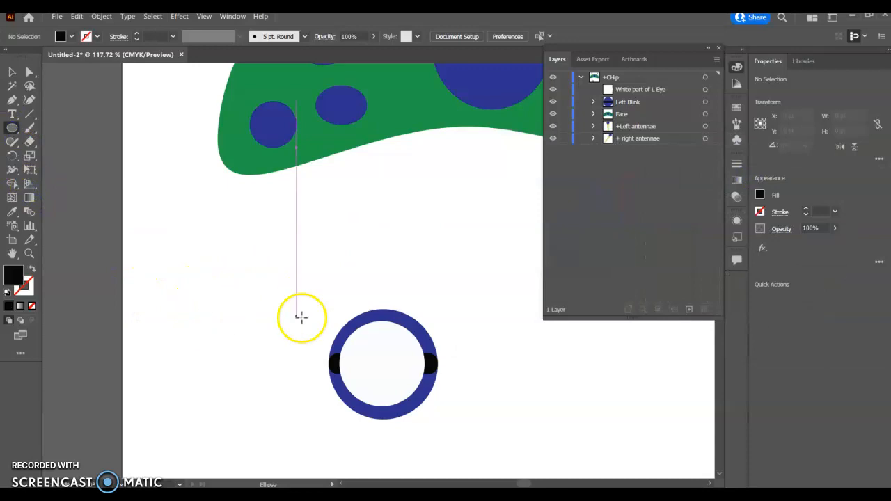
drag(359, 340, 411, 402)
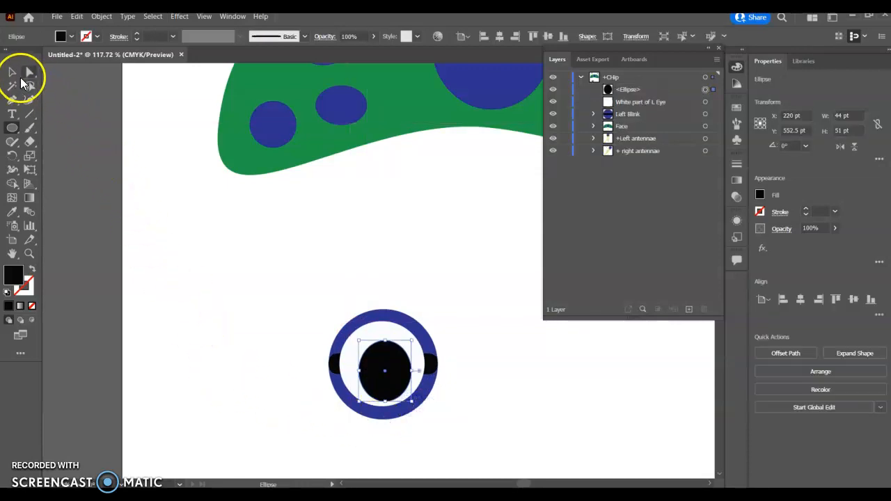
Step: Deselect the pupil and draw a near-white (F7F8F9) highlight ellipse about 10 by 14 pt near its lower right edge
click(13, 73)
click(98, 285)
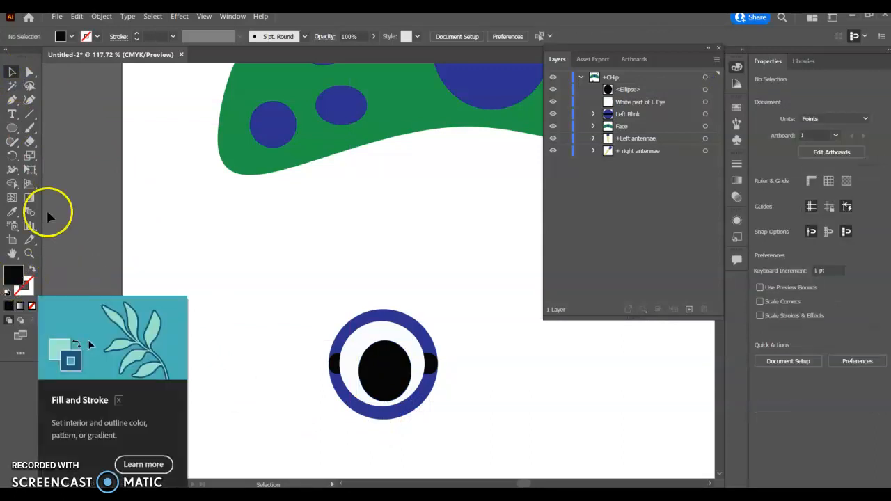
double_click(17, 281)
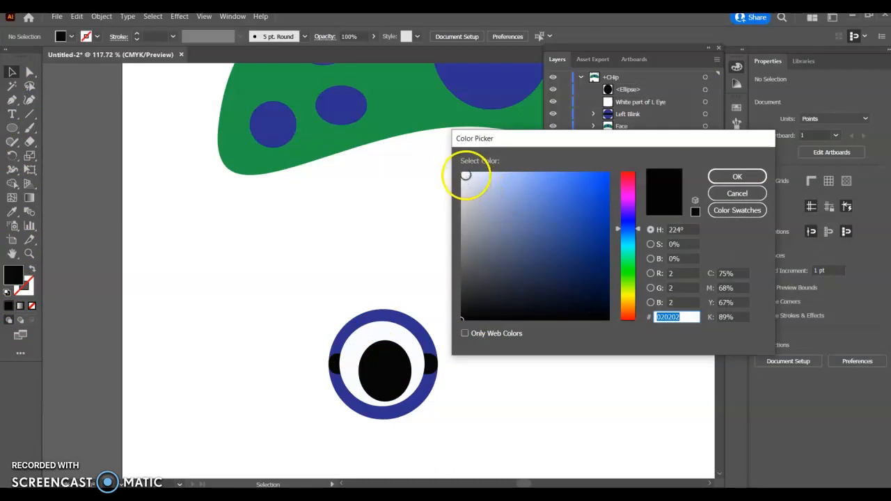
click(462, 175)
click(723, 177)
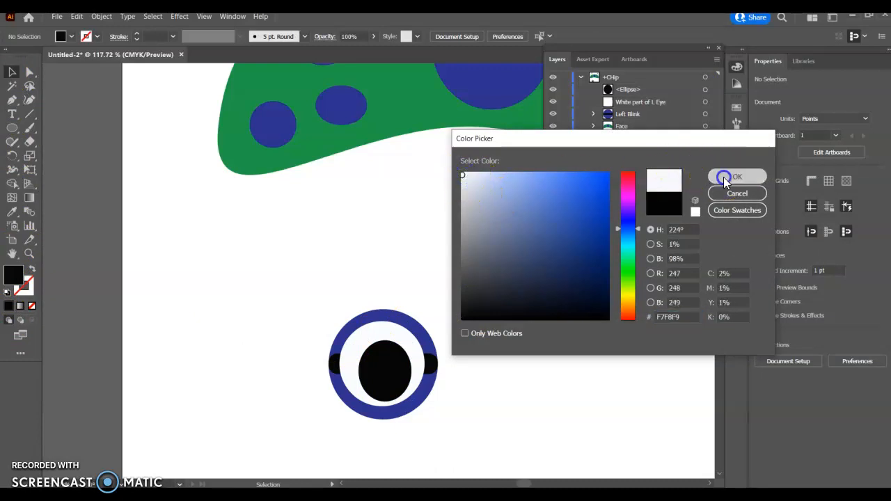
click(12, 128)
drag(381, 403, 404, 387)
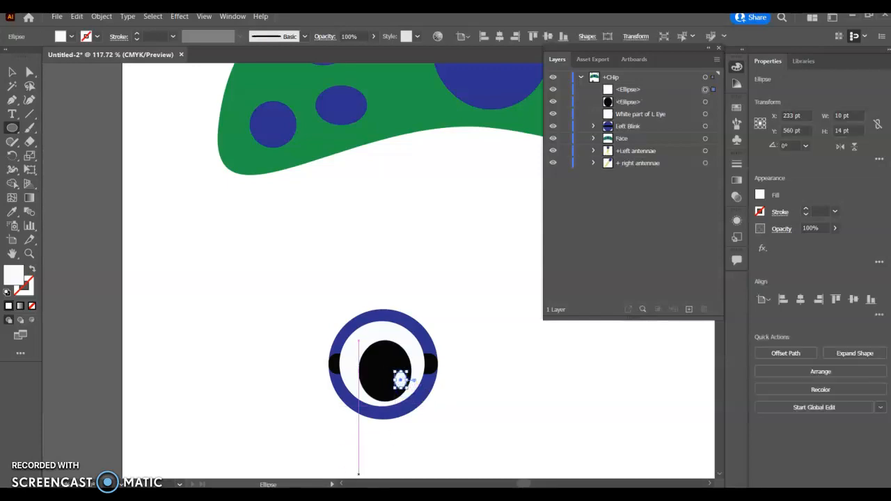
mouse_move(299, 496)
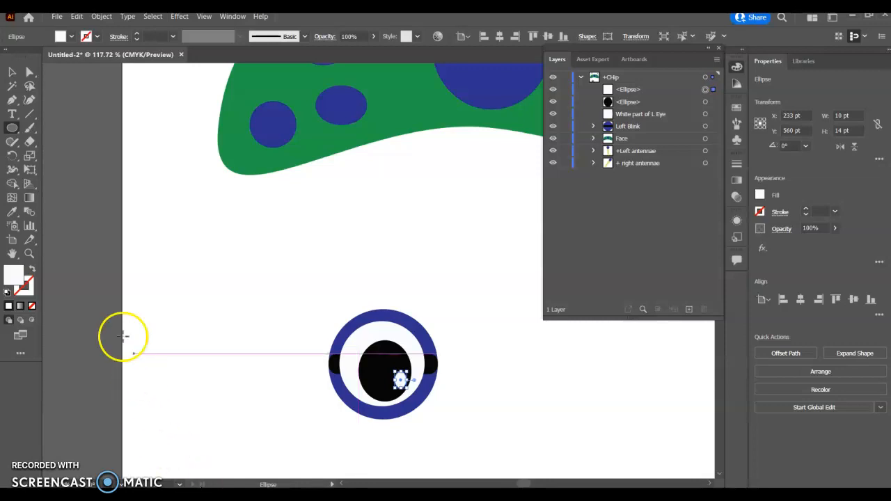
Step: Group the black pupil ellipse with its small white highlight and name the group + Left Pupil
click(11, 73)
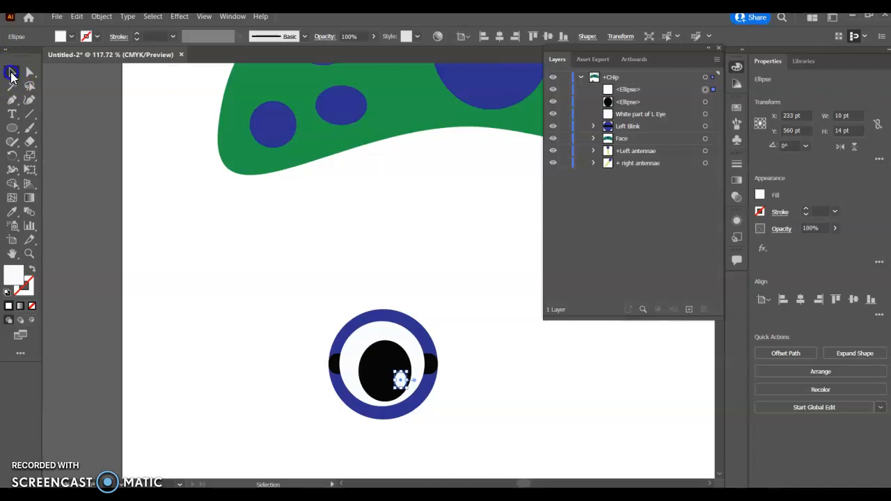
click(383, 362)
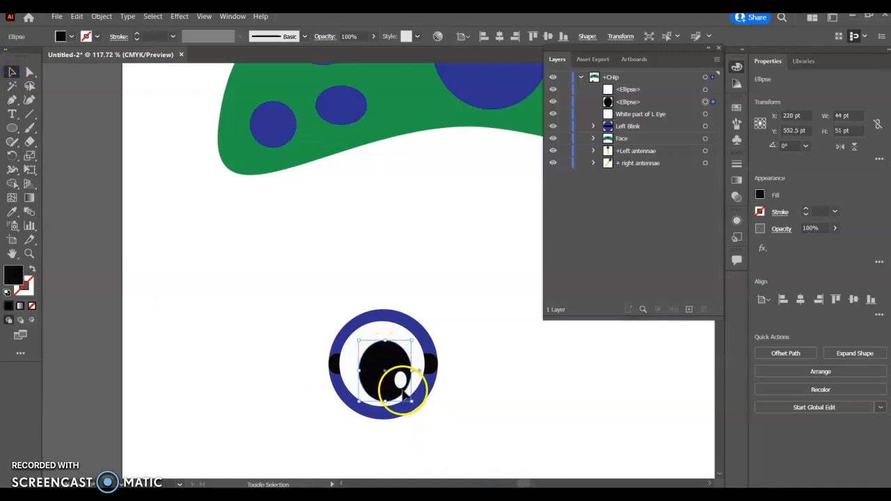
shift+click(402, 380)
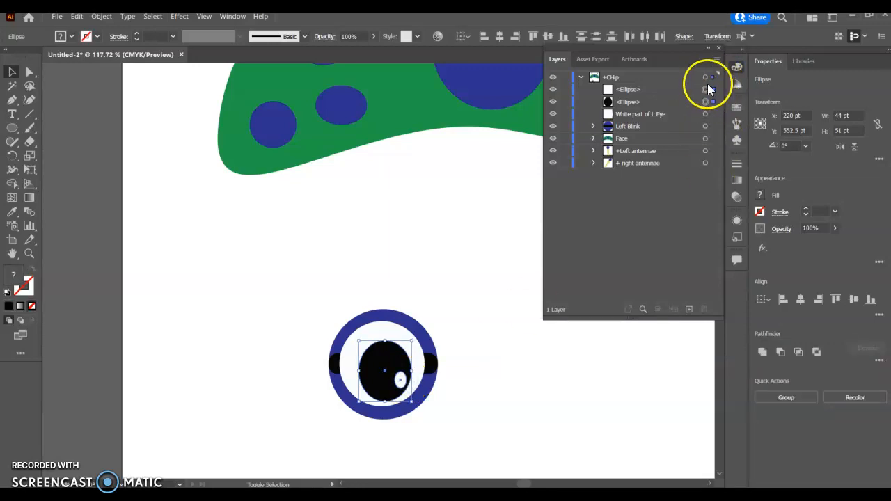
click(791, 397)
double_click(630, 90)
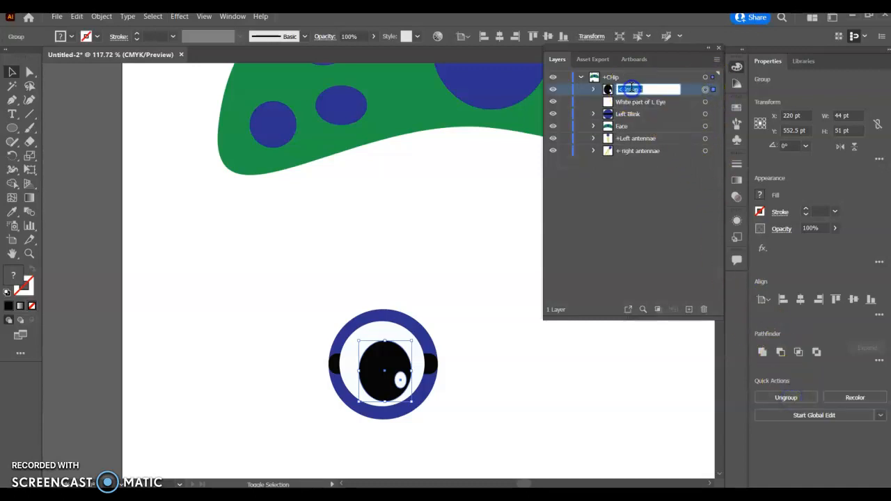
text(+ Left Pupil)
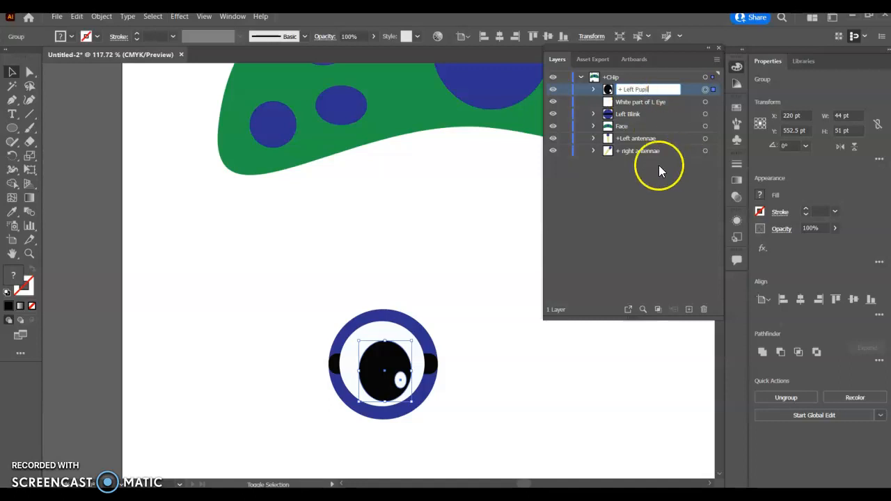
click(583, 204)
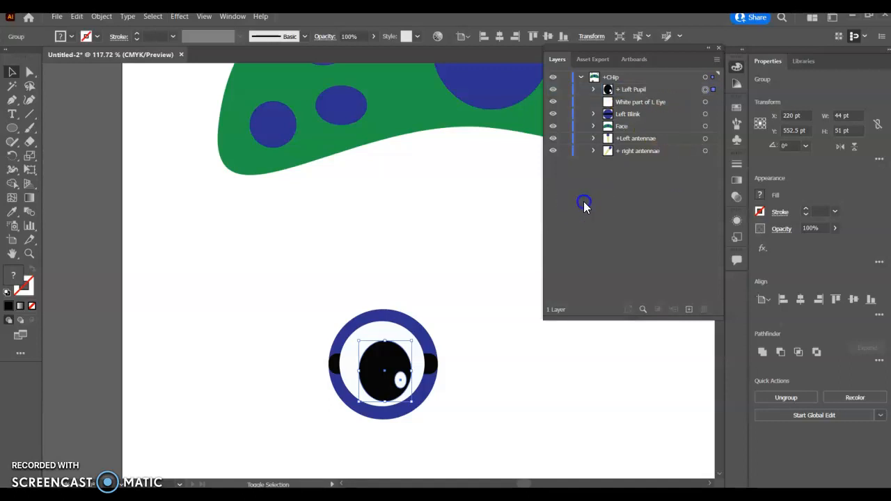
Step: Move the Left Blink group above + Left Pupil in the layer order and deselect everything
click(652, 119)
drag(655, 119, 652, 89)
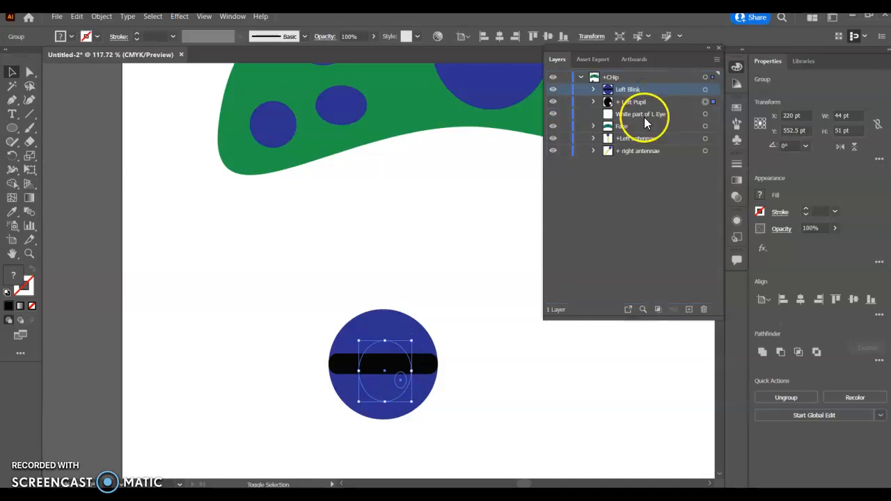
click(474, 310)
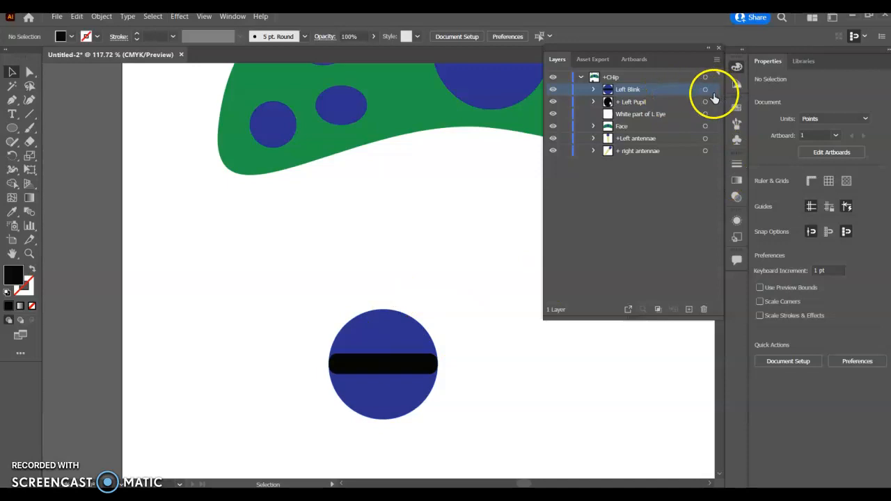
Step: Group Left Blink, + Left Pupil and White part of L Eye together and name the group Left Eye
drag(287, 292, 475, 450)
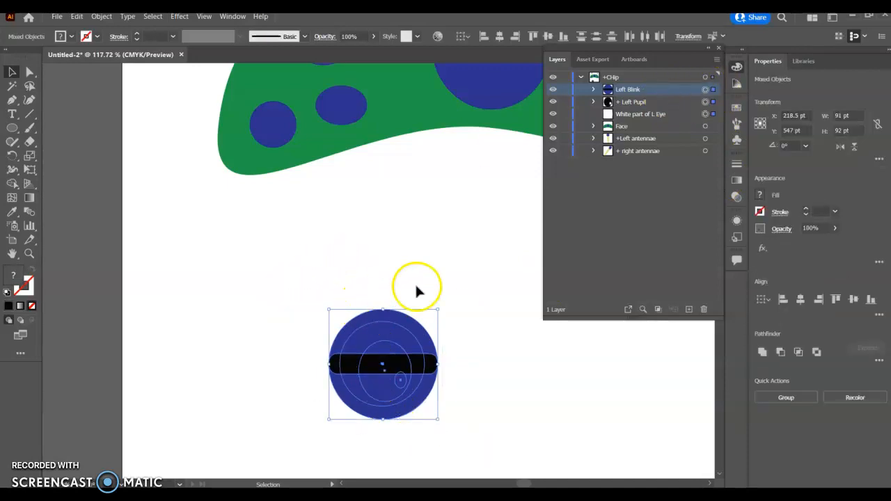
click(785, 396)
double_click(630, 87)
text(Left Eye)
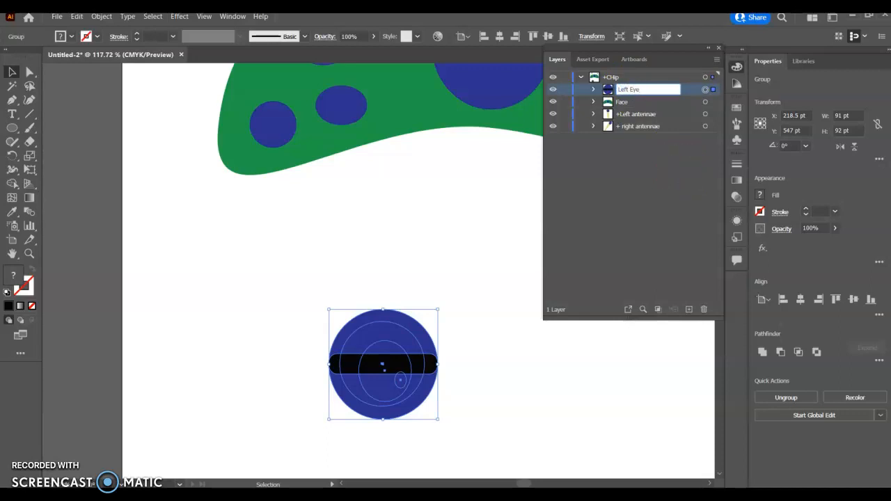
click(663, 235)
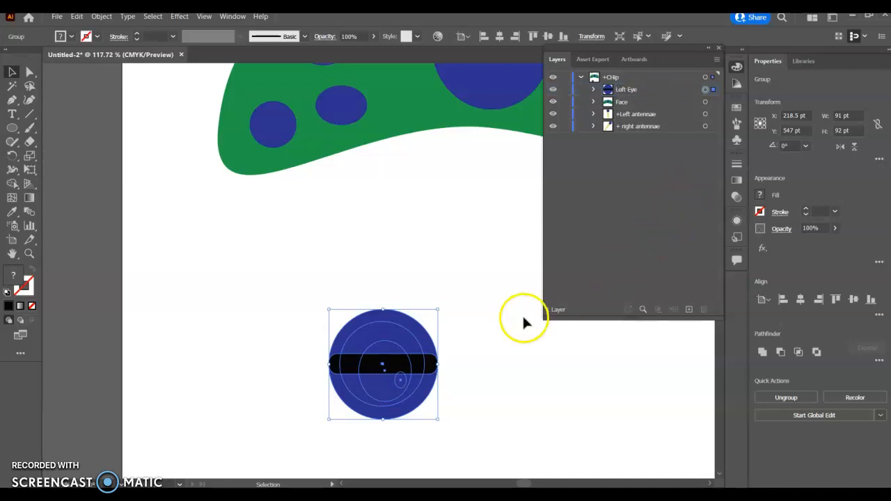
Step: Move the Left Eye group onto the large central spot of the face, at about X 306.5, Y 280 pt
key(a)
key(ctrl+0)
key(v)
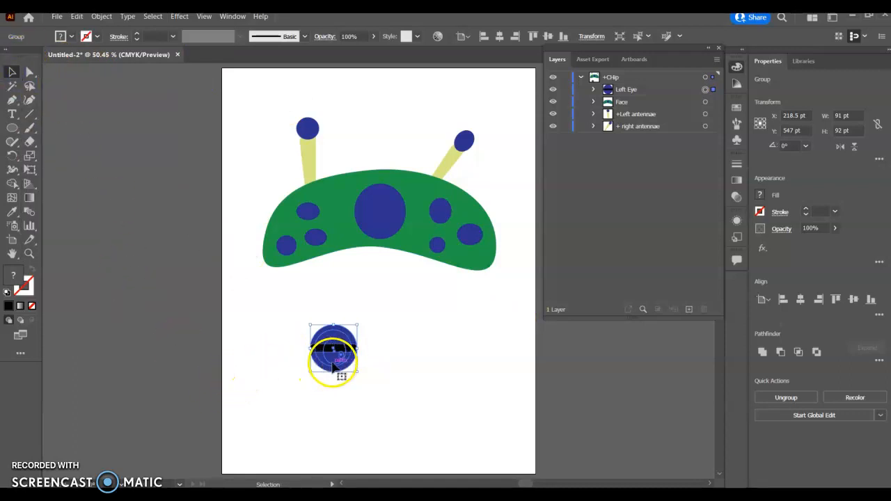
drag(334, 367, 378, 214)
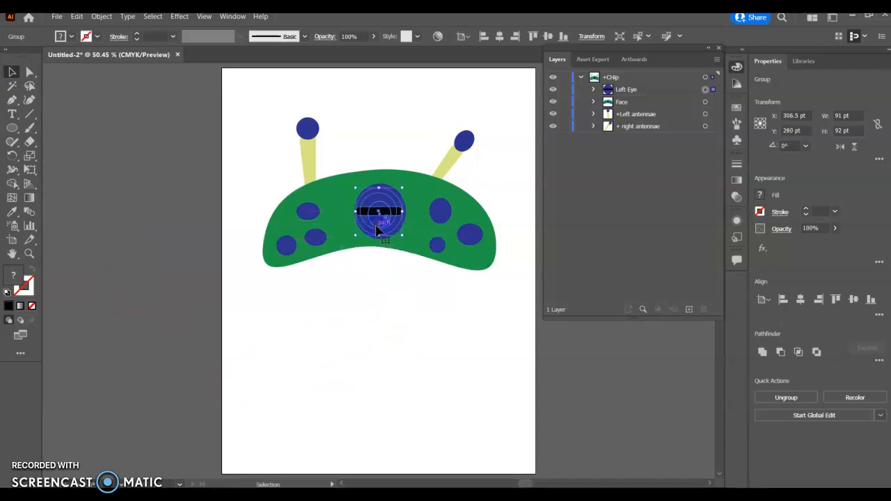